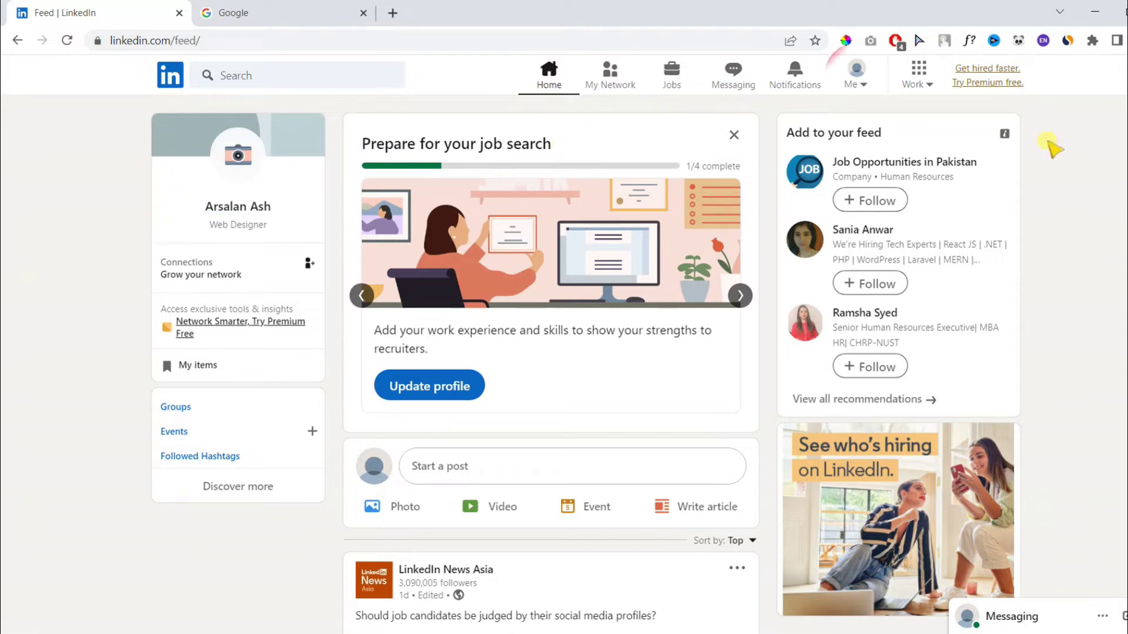
Open your own LinkedIn profile through the Me menu's View Profile
left_click(867, 78)
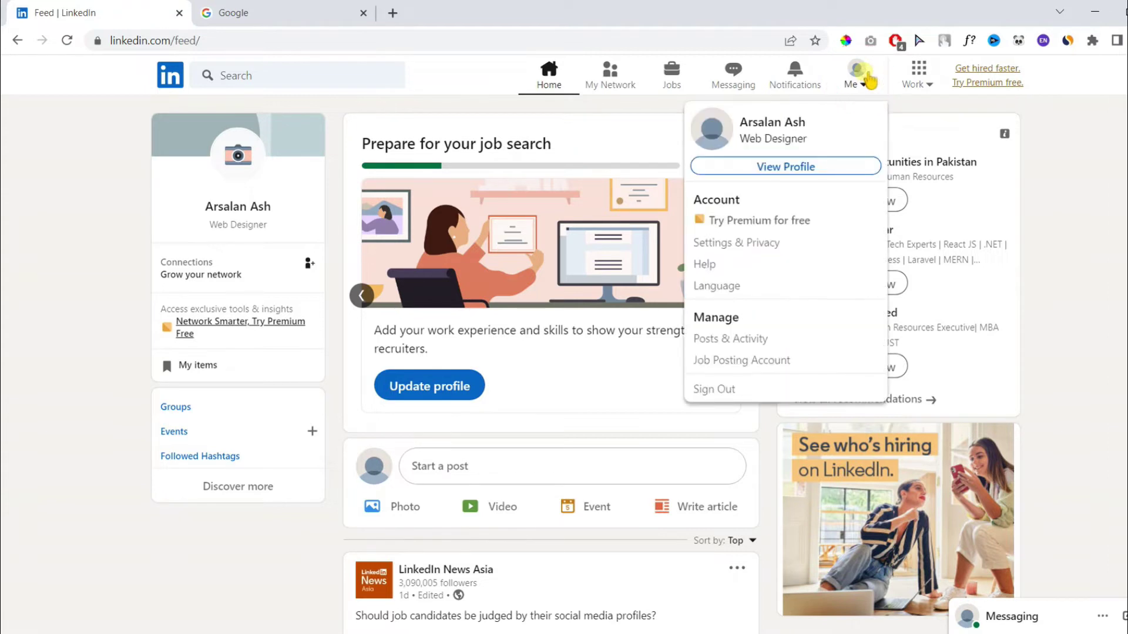
left_click(775, 170)
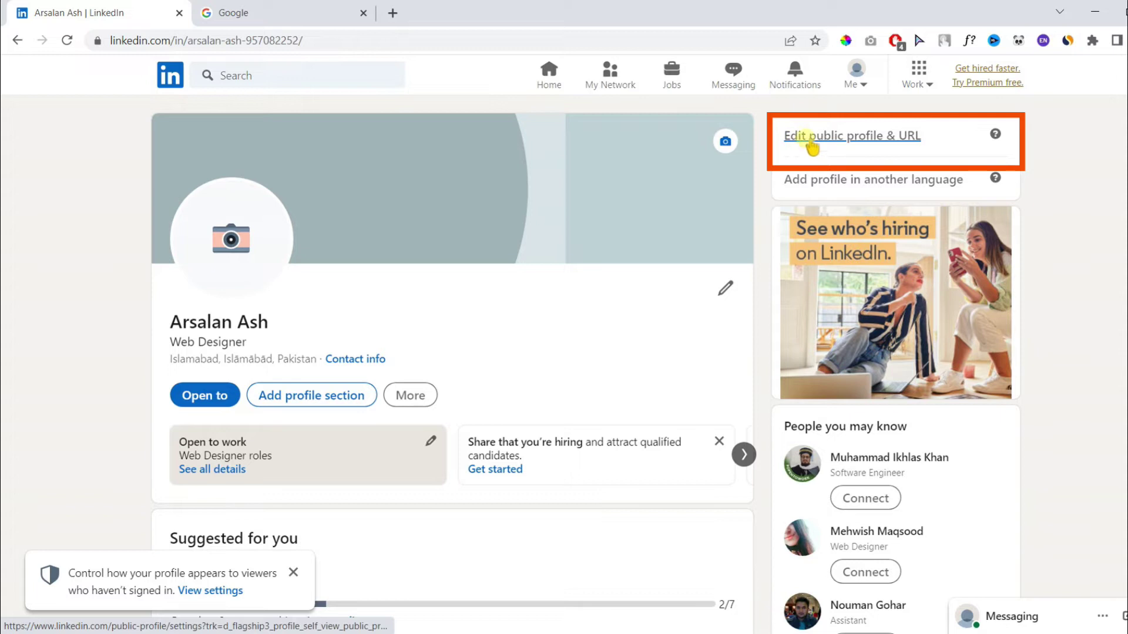
In public profile settings, replace the custom URL slug with the owner's name and save
left_click(845, 136)
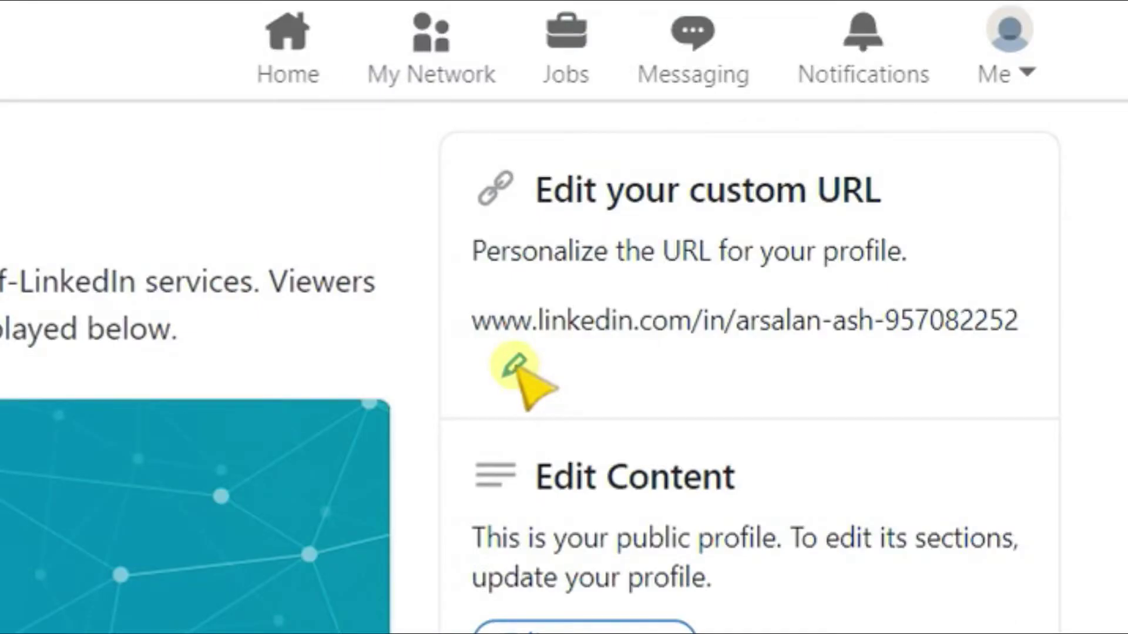
left_click(813, 199)
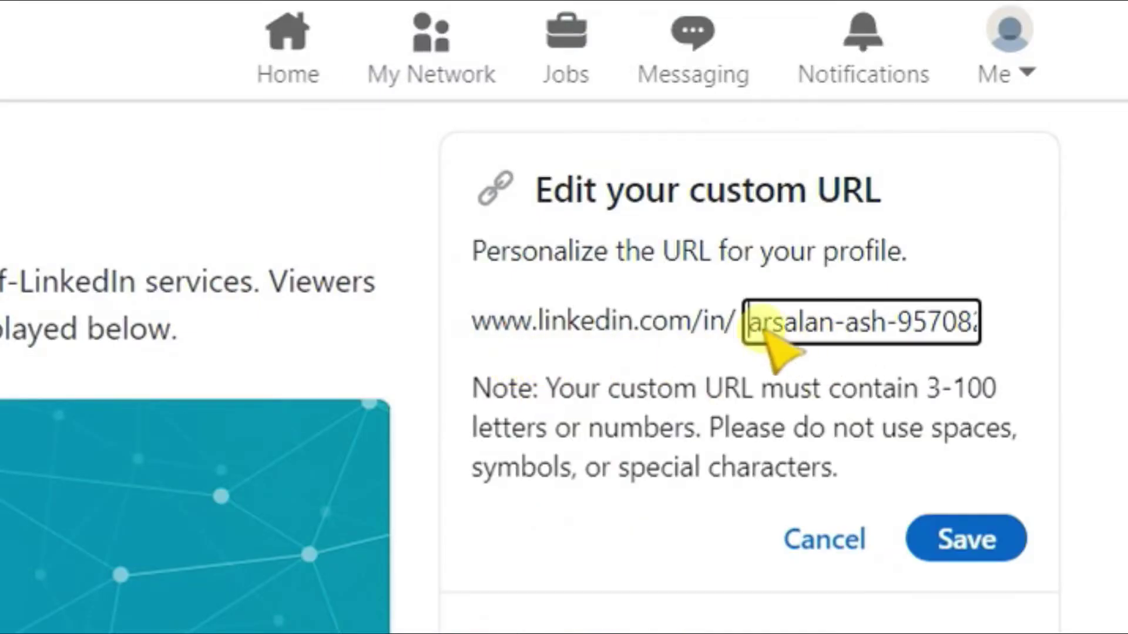
left_click_drag(755, 323, 992, 332)
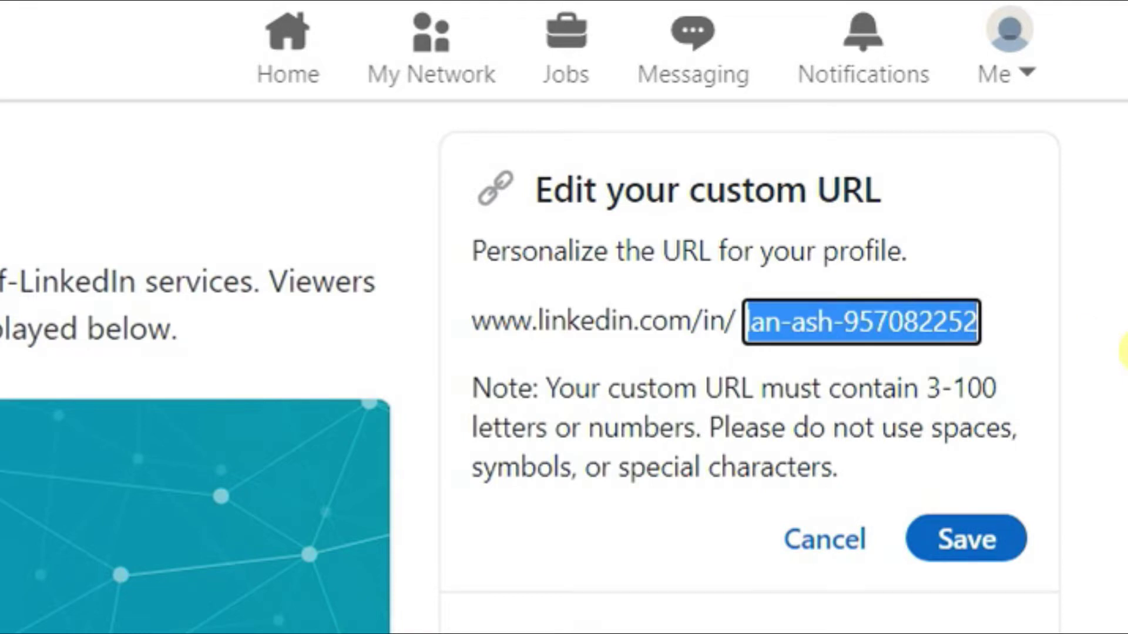
key("BackSpace")
type("rsa")
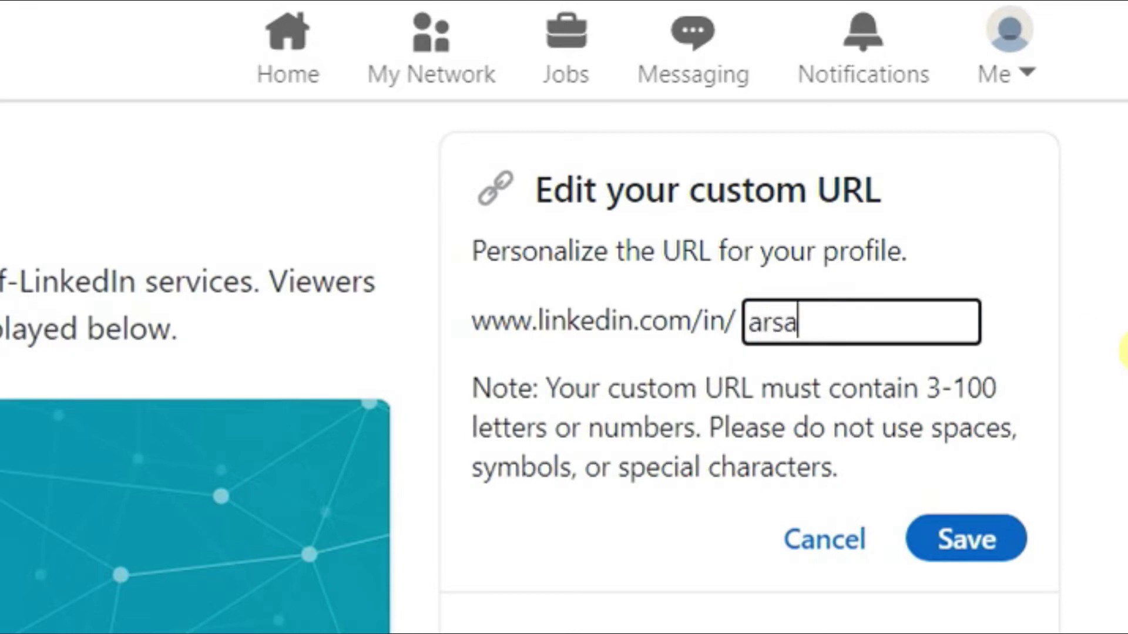
type("lanash")
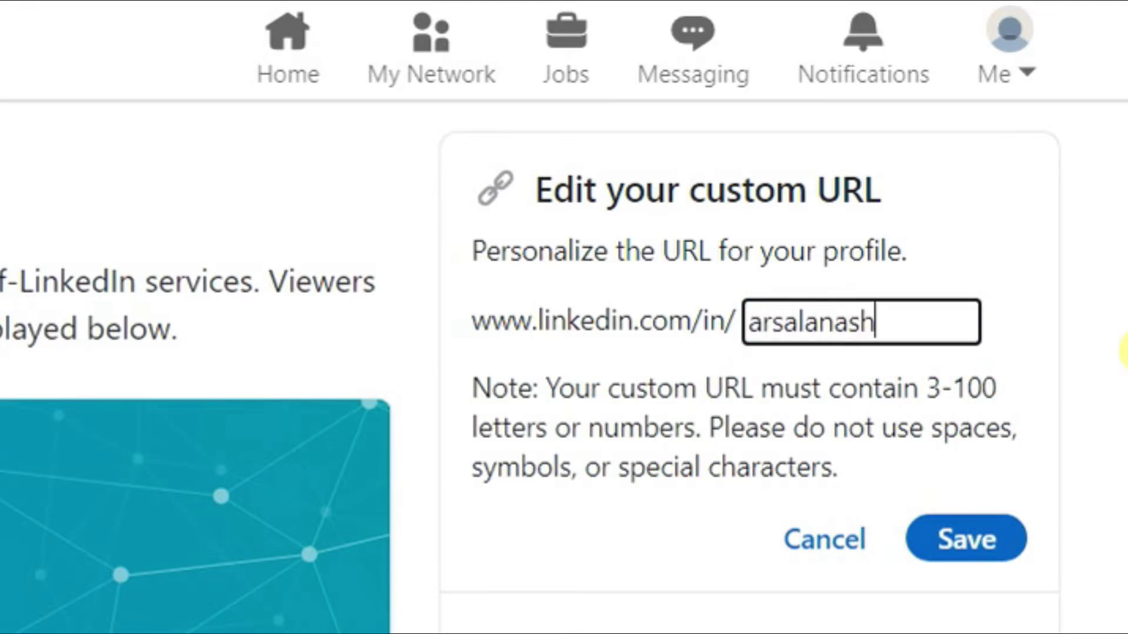
left_click(1124, 352)
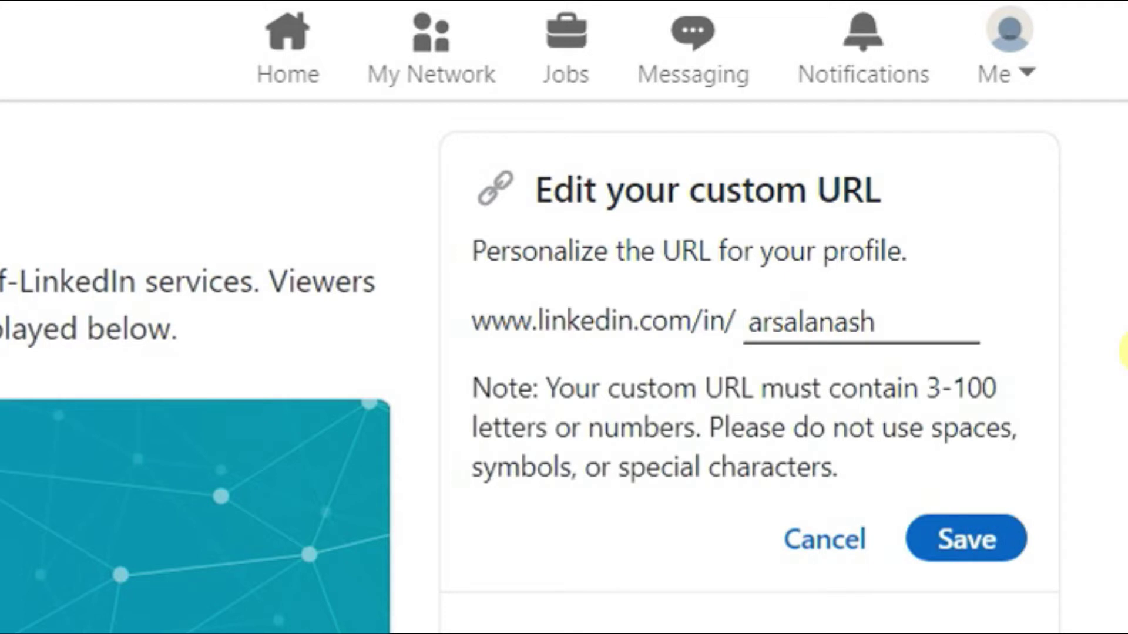
left_click(994, 552)
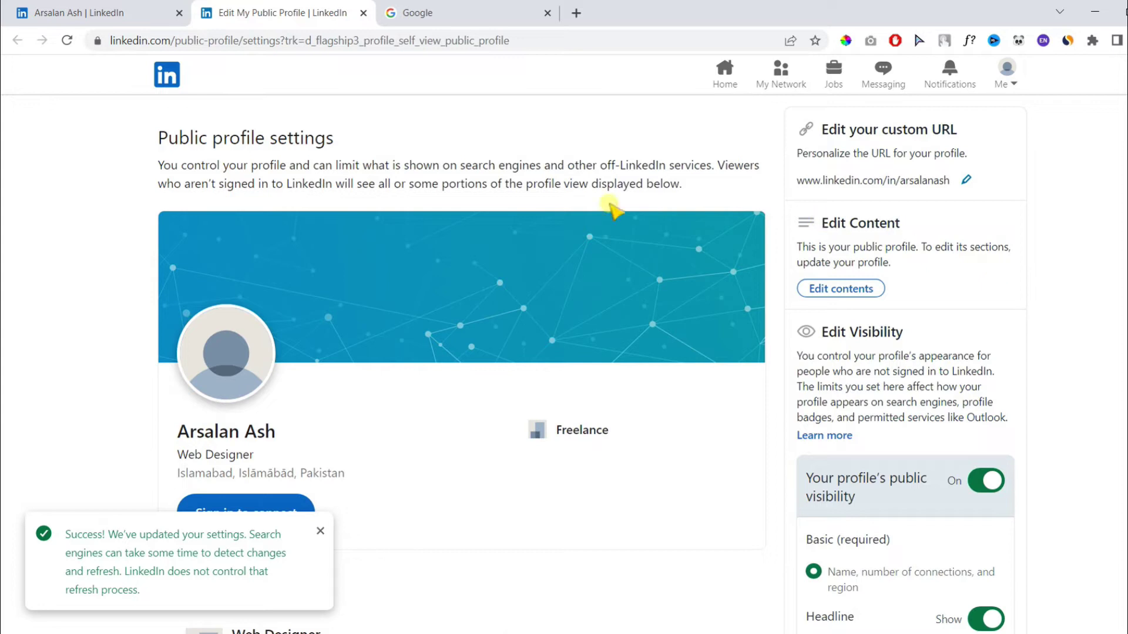
Close the settings tab and reload your profile at its new short URL
left_click(114, 15)
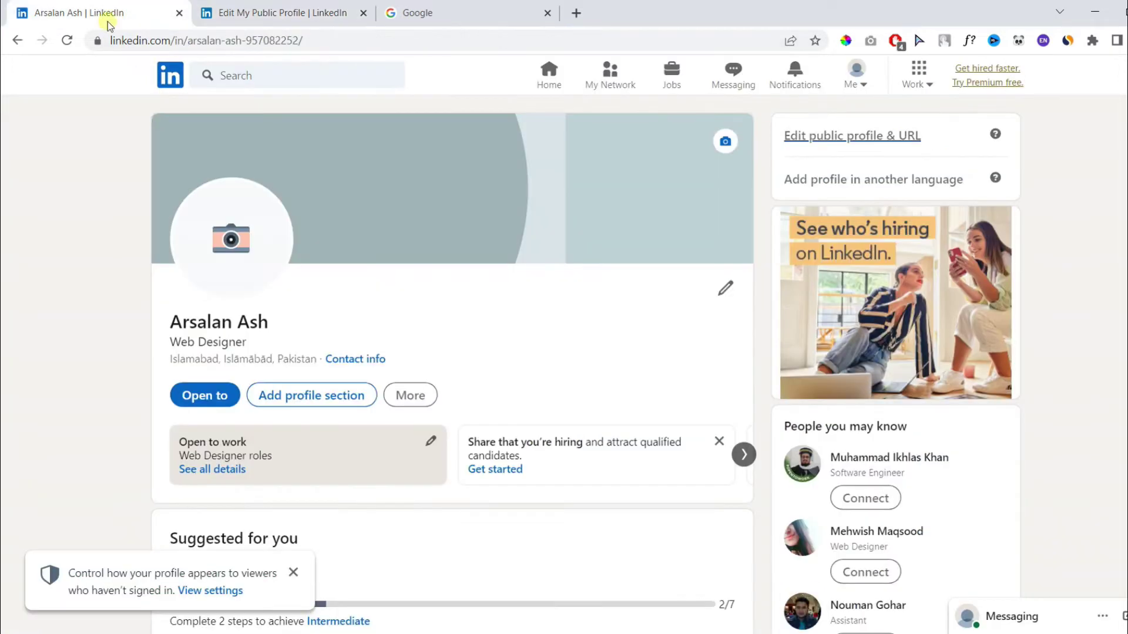
left_click(363, 12)
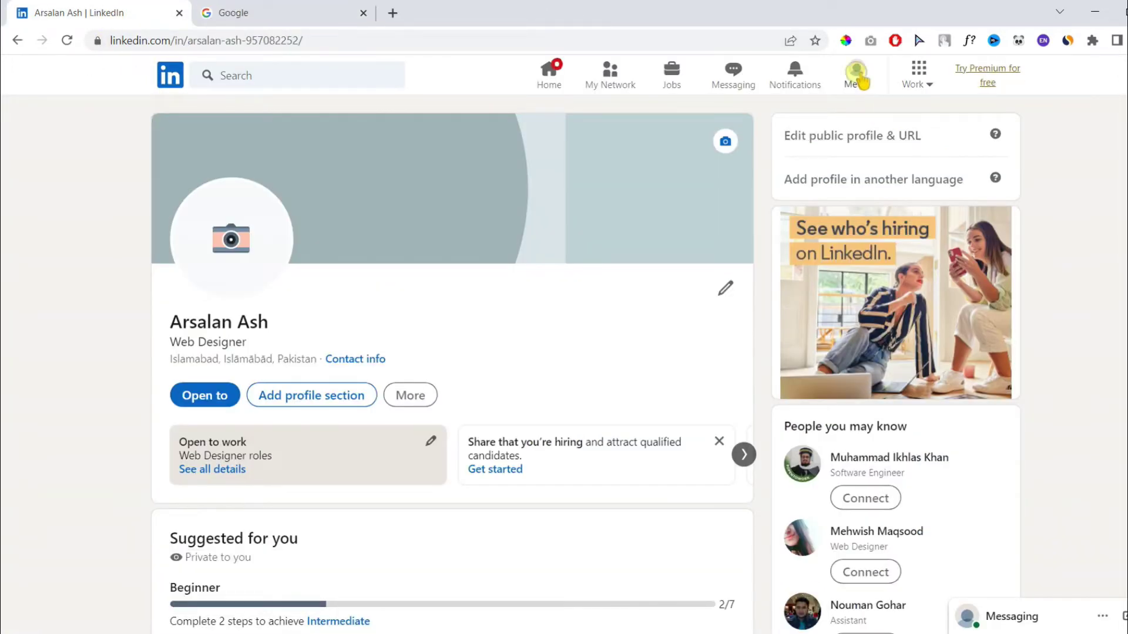
left_click(859, 76)
left_click(808, 167)
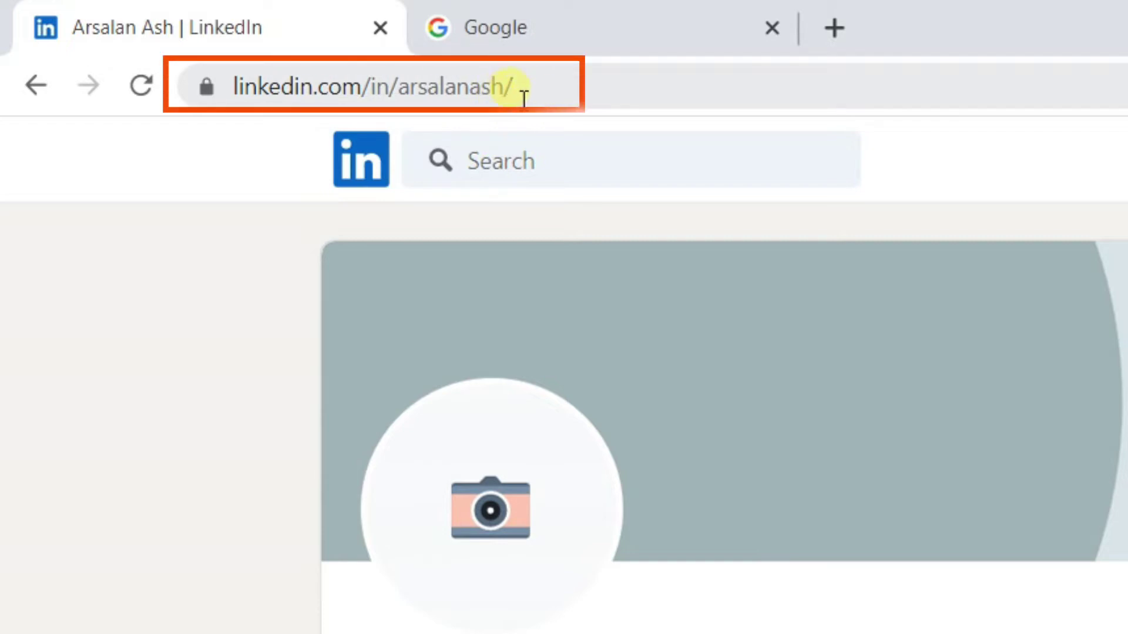
Copy the shortened profile URL from the address bar
left_click(557, 106)
key("ctrl+c")
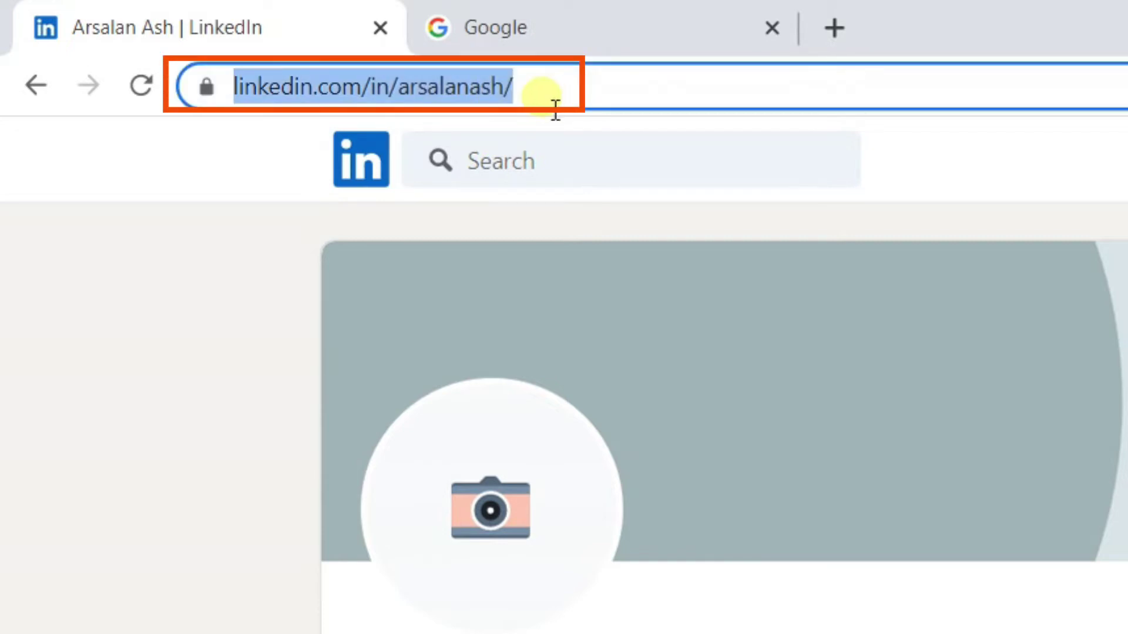
right_click(529, 88)
left_click(640, 320)
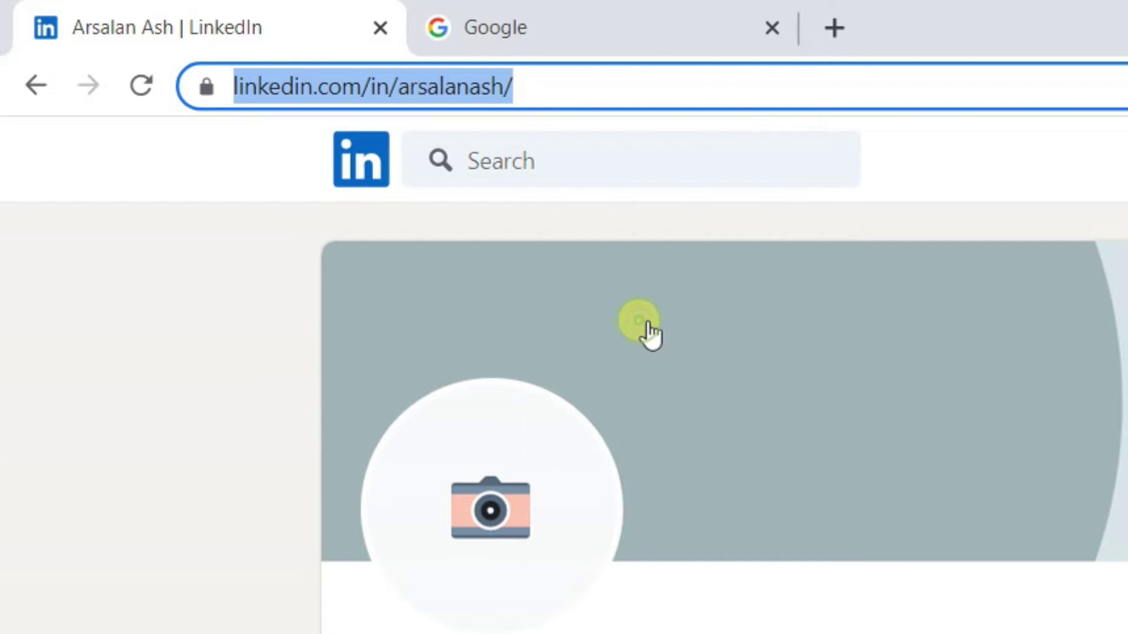
left_click(262, 326)
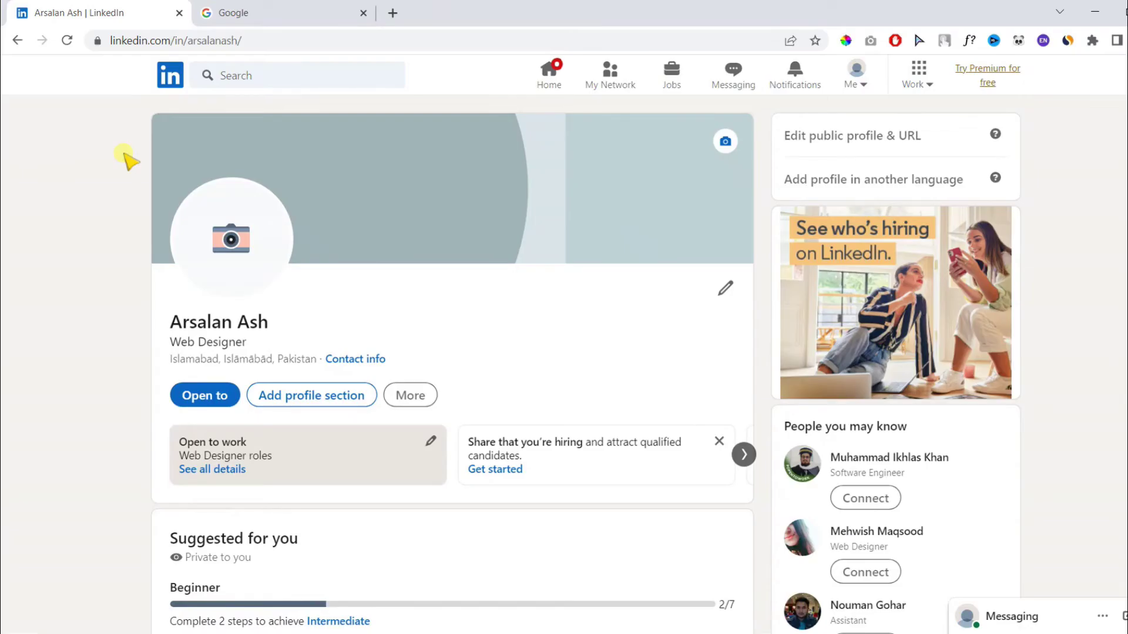
In the Google tab, go to qrgenerator.org by typing 'qr' and accepting the suggestion
left_click(227, 17)
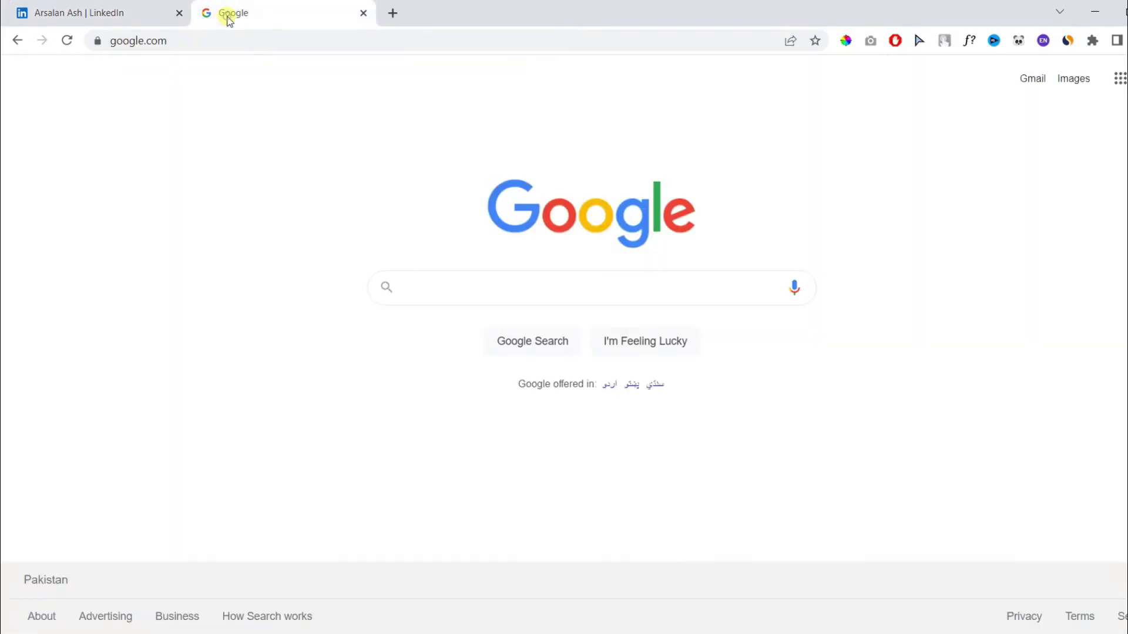
left_click(193, 46)
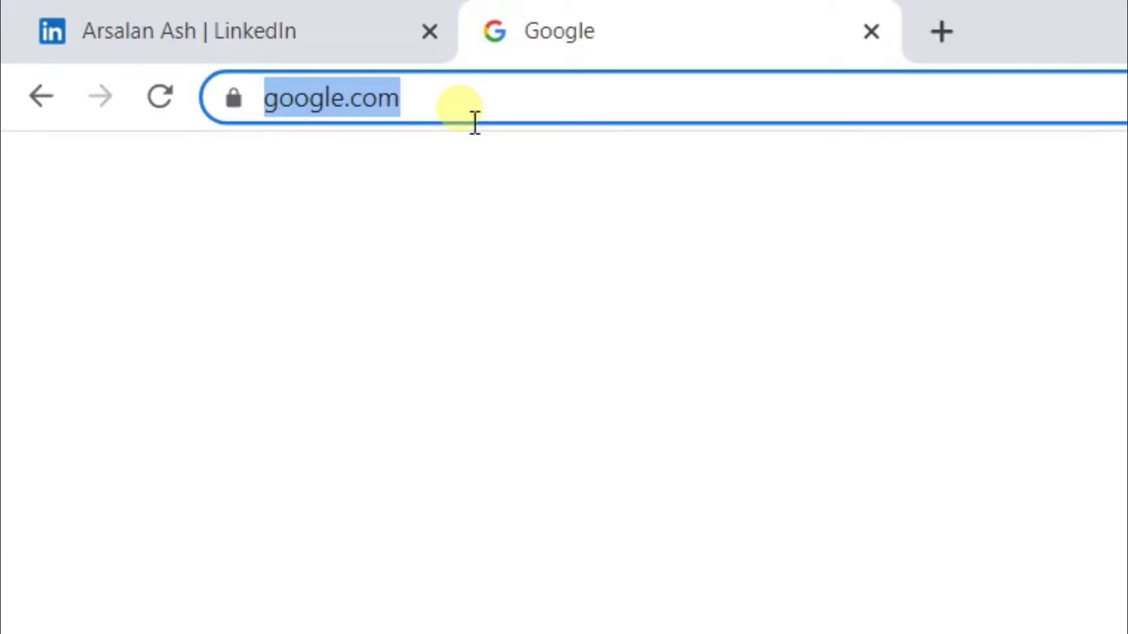
type("qrgenerator.org")
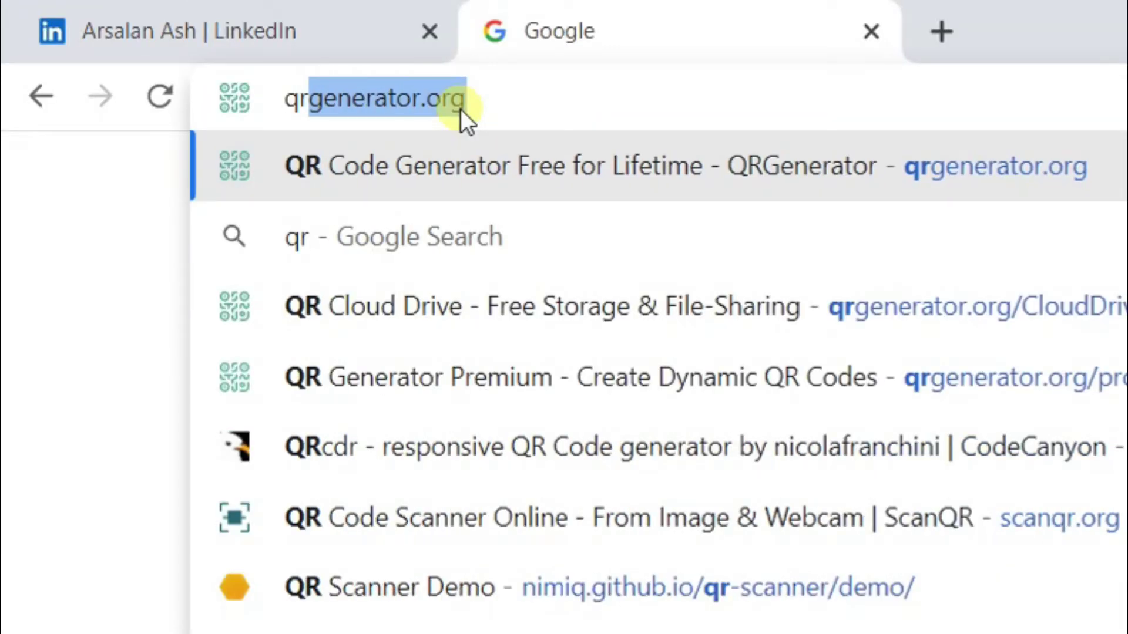
key("Right")
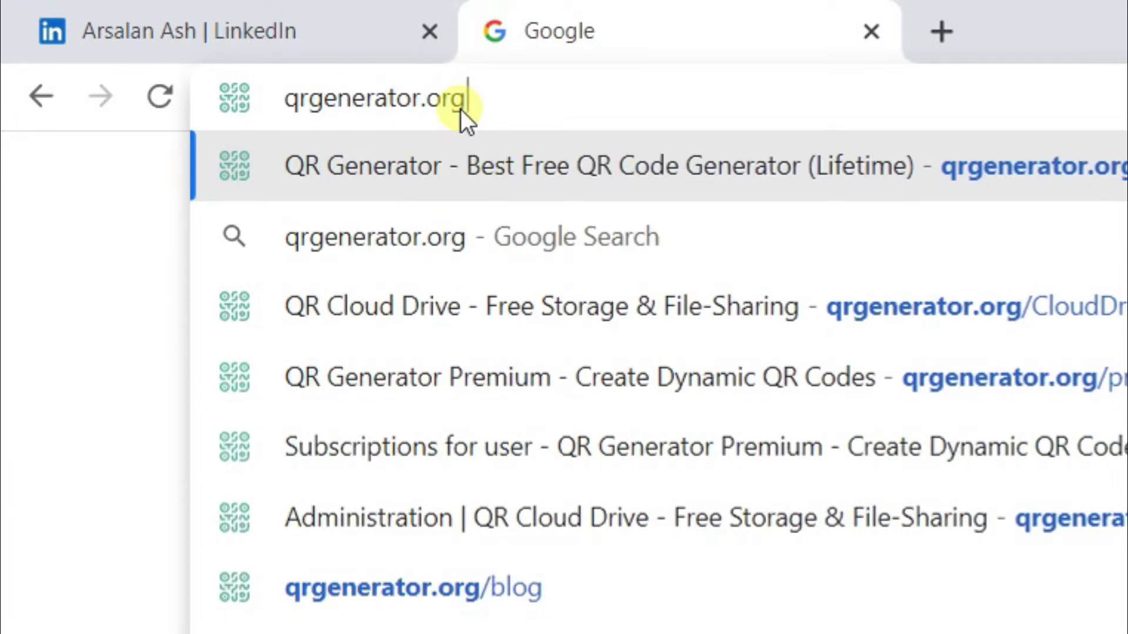
left_click(556, 165)
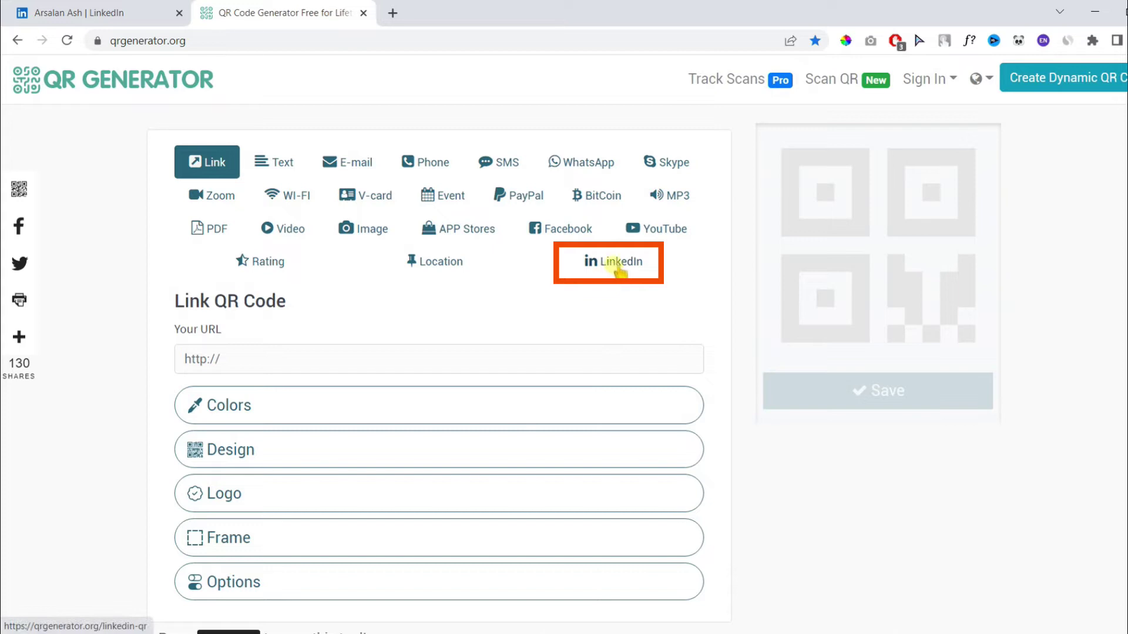
Choose the LinkedIn QR code type and paste the copied profile URL into its link field
left_click(618, 269)
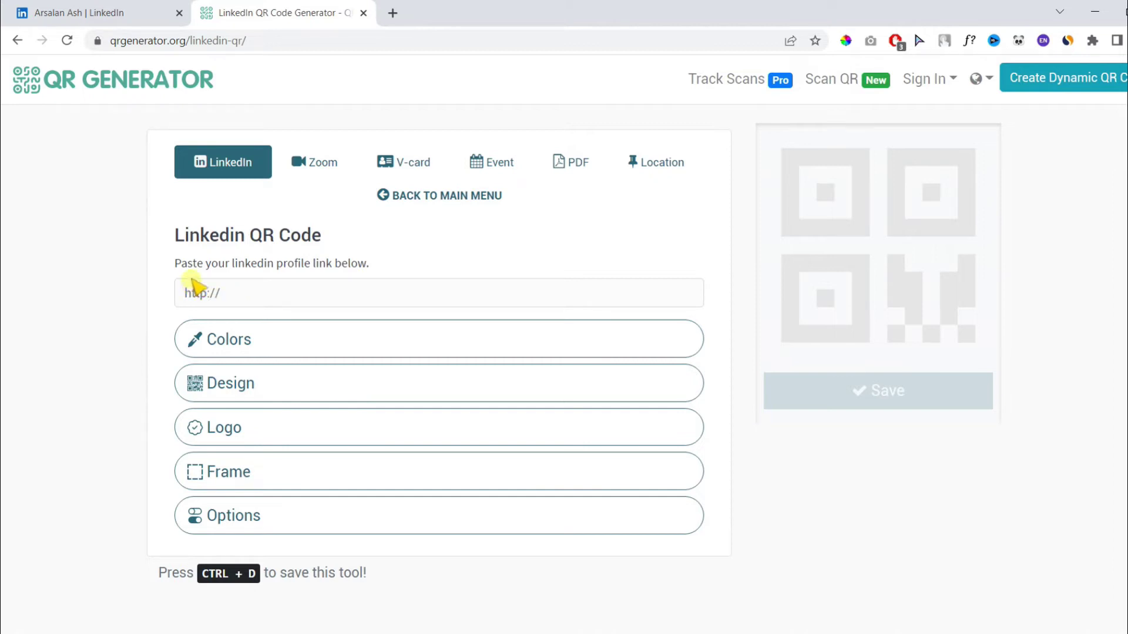
left_click(244, 297)
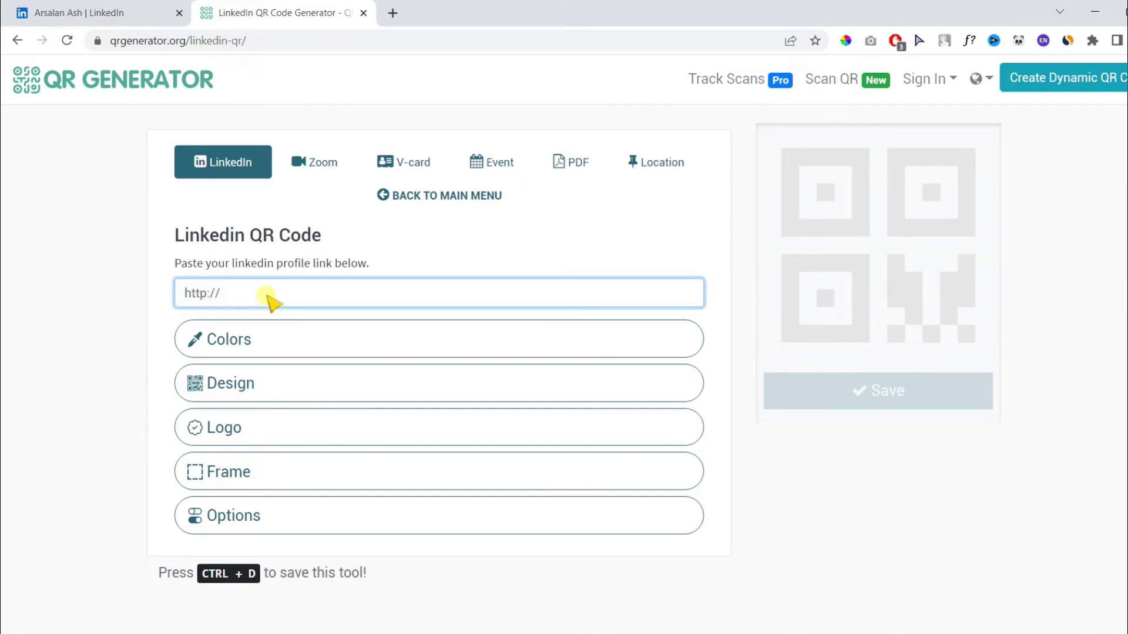
right_click(265, 297)
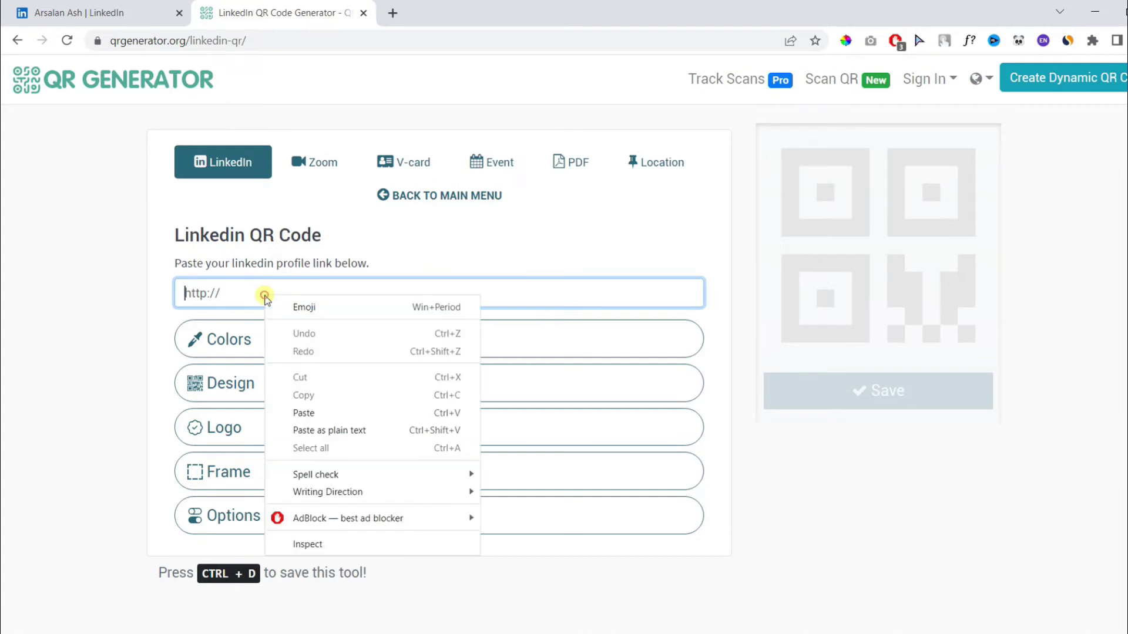
left_click(343, 413)
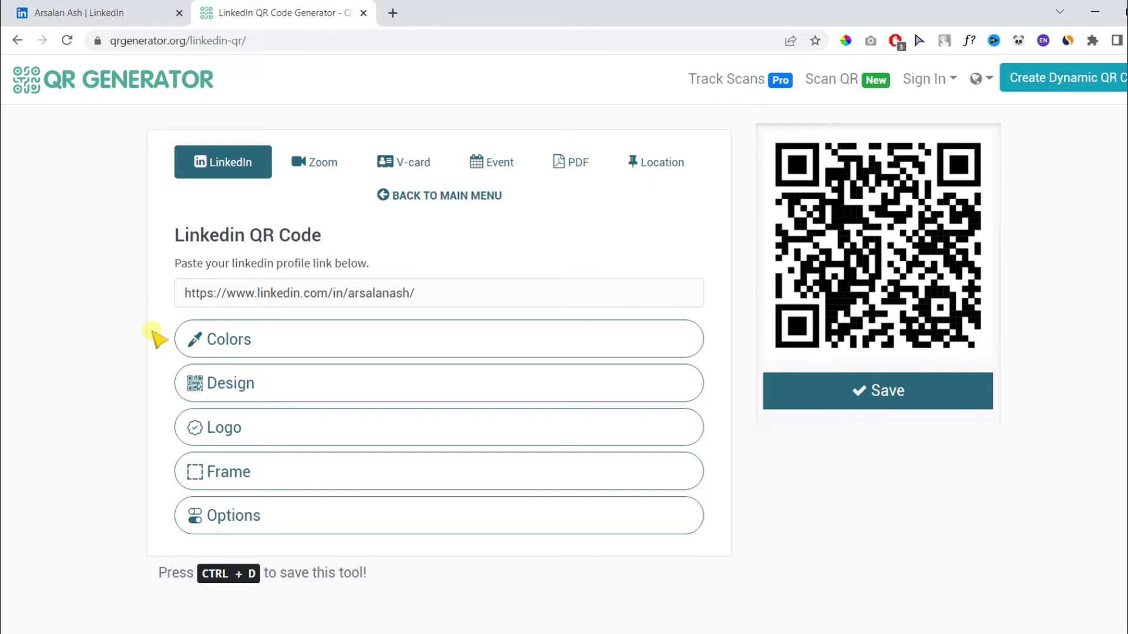
Open Colors, try a background image and foreground gradient, then turn both off again
scroll(154, 338, "down", 1)
scroll(154, 338, "up", 1)
left_click(694, 342)
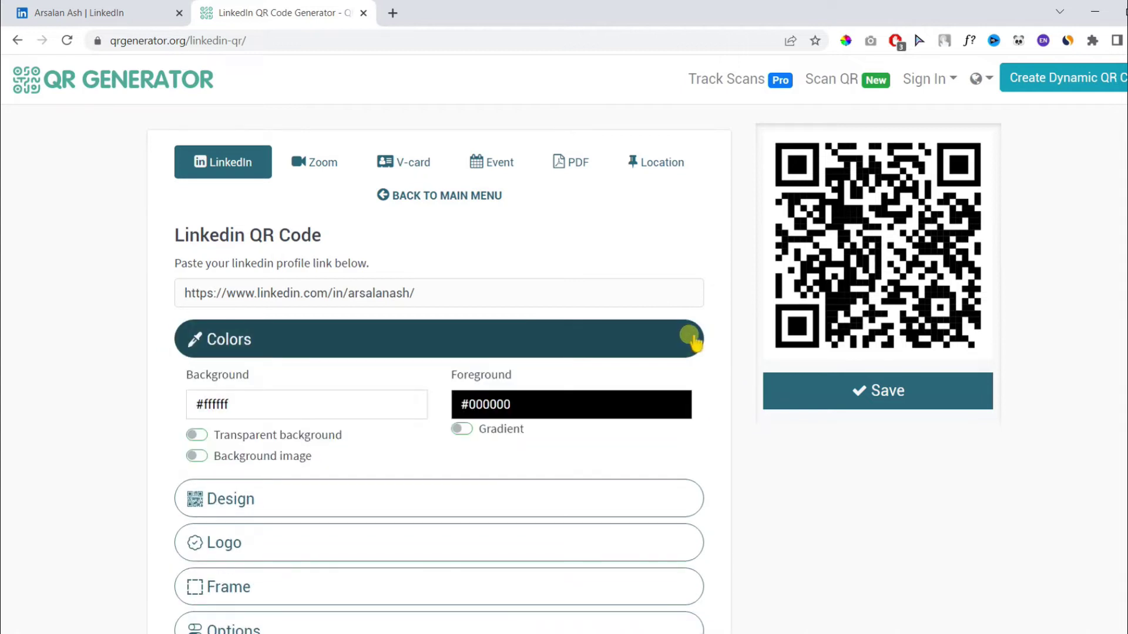
left_click(197, 457)
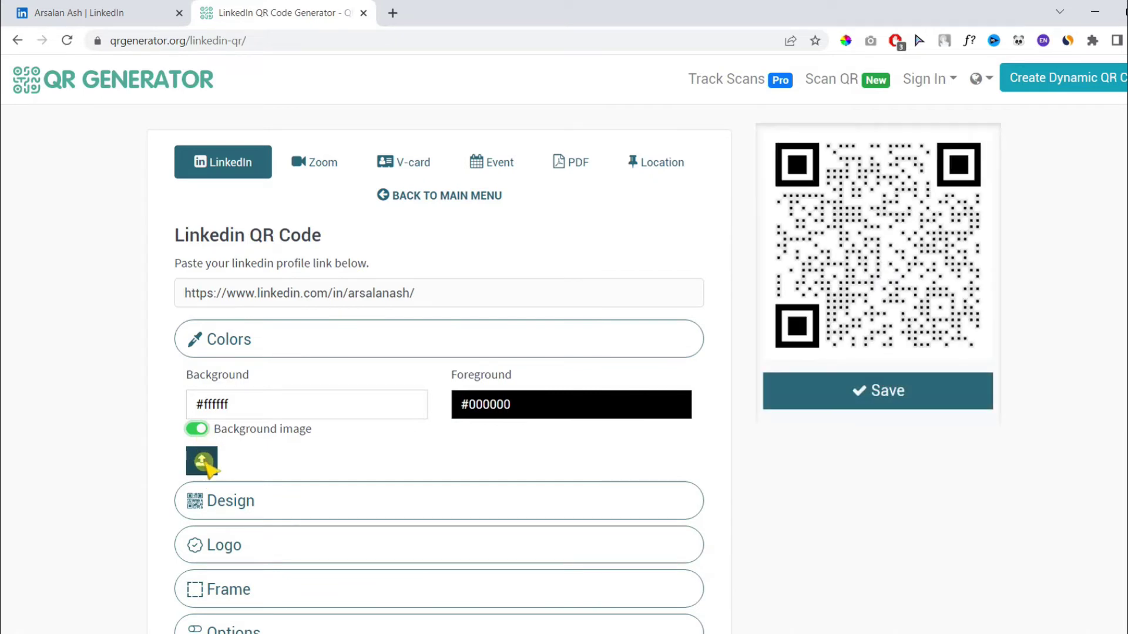
left_click(196, 429)
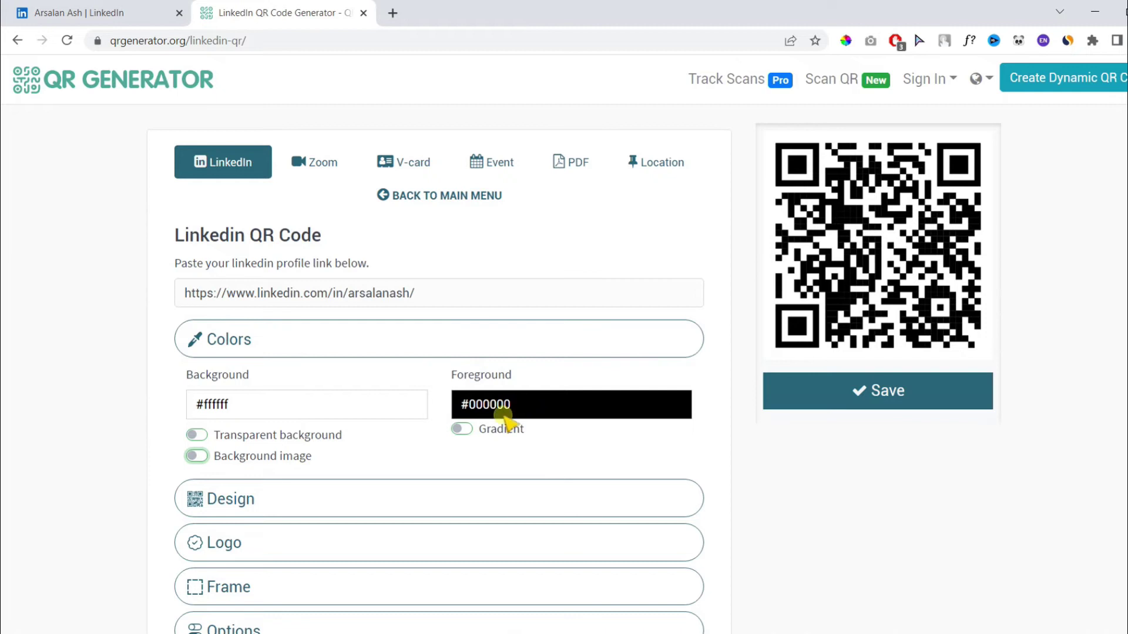
left_click(469, 434)
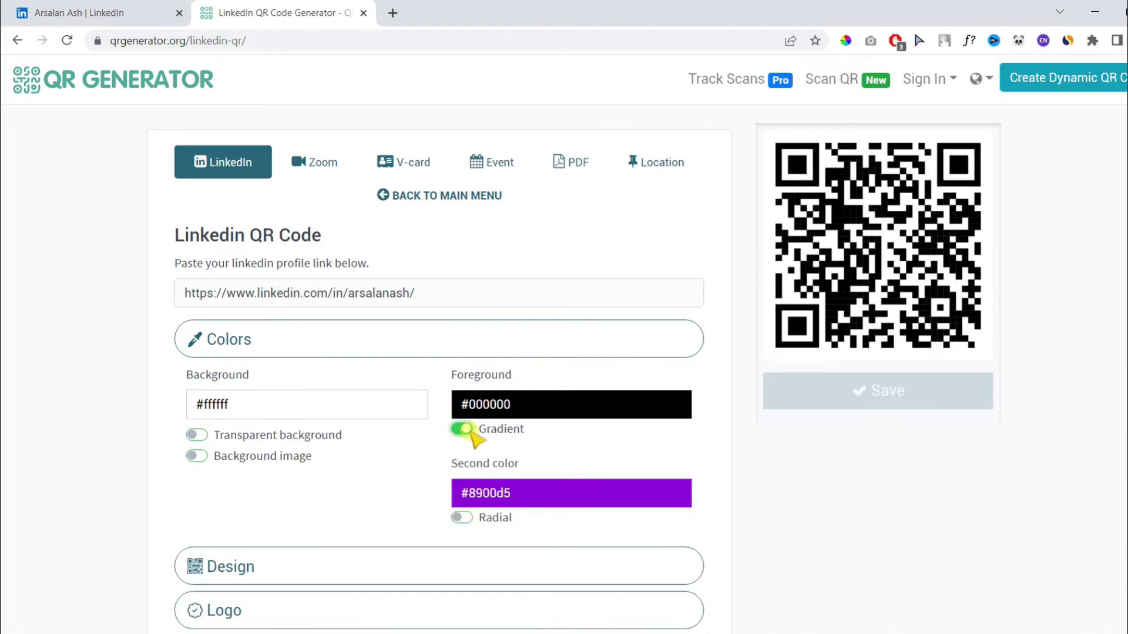
left_click(464, 430)
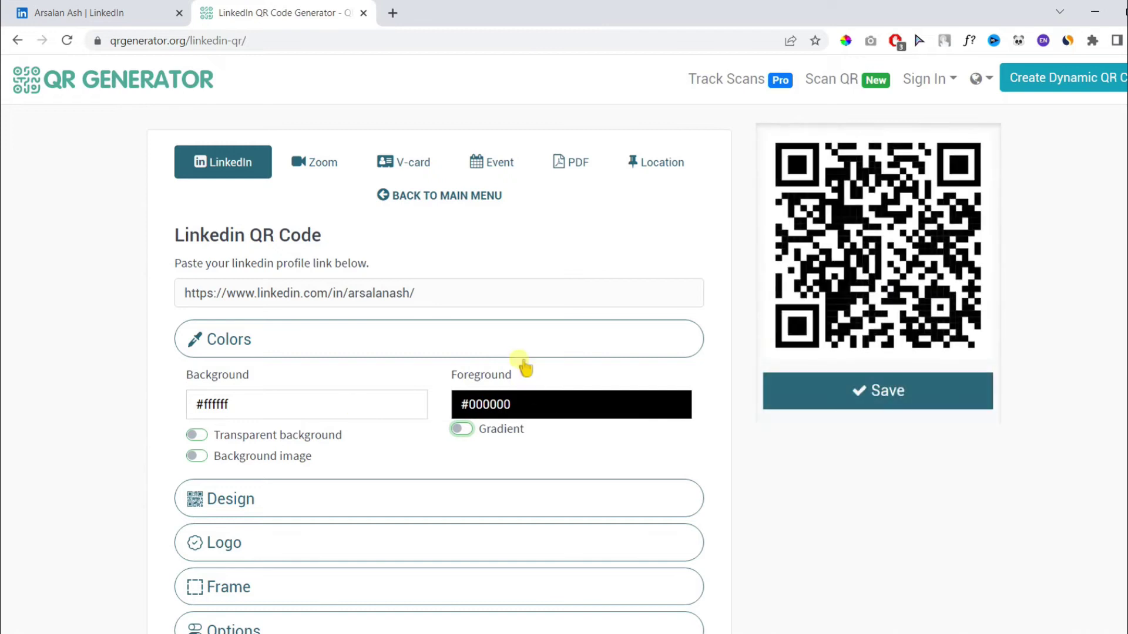
Open Design and try other dot patterns, circular marker borders and round marker centres
left_click(512, 344)
left_click(585, 379)
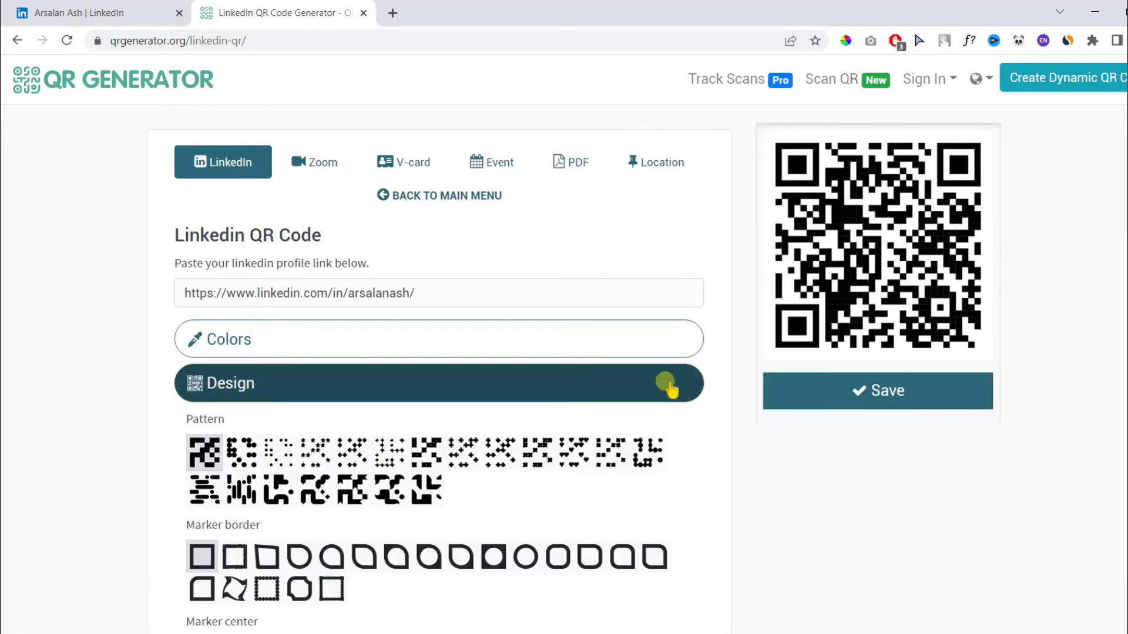
scroll(781, 395, "down", 1)
scroll(776, 401, "down", 1)
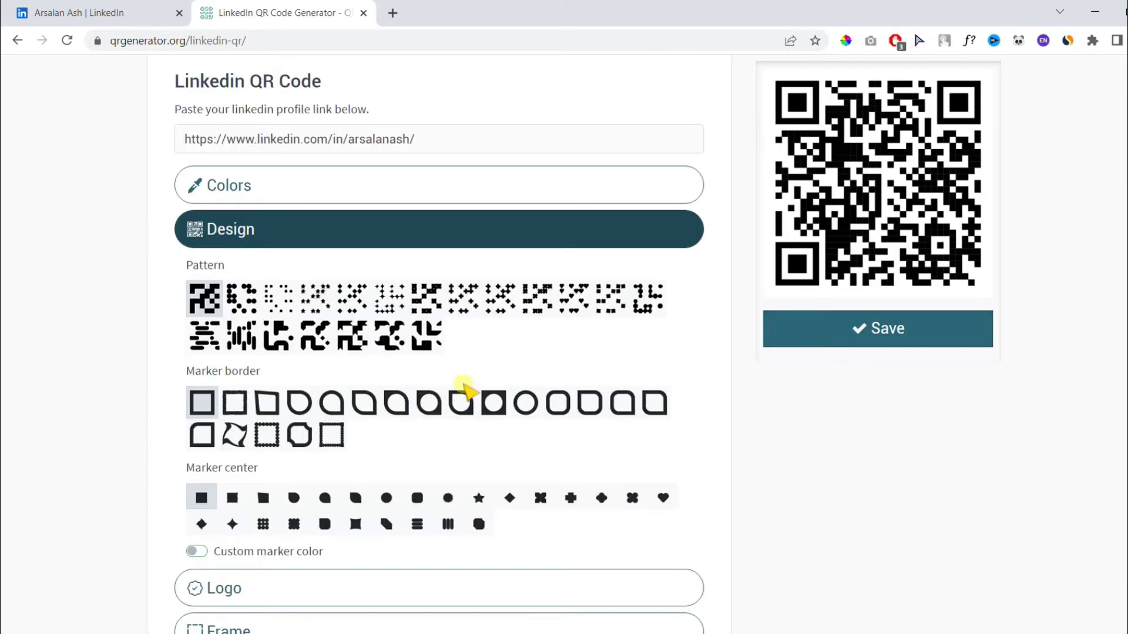
left_click(425, 336)
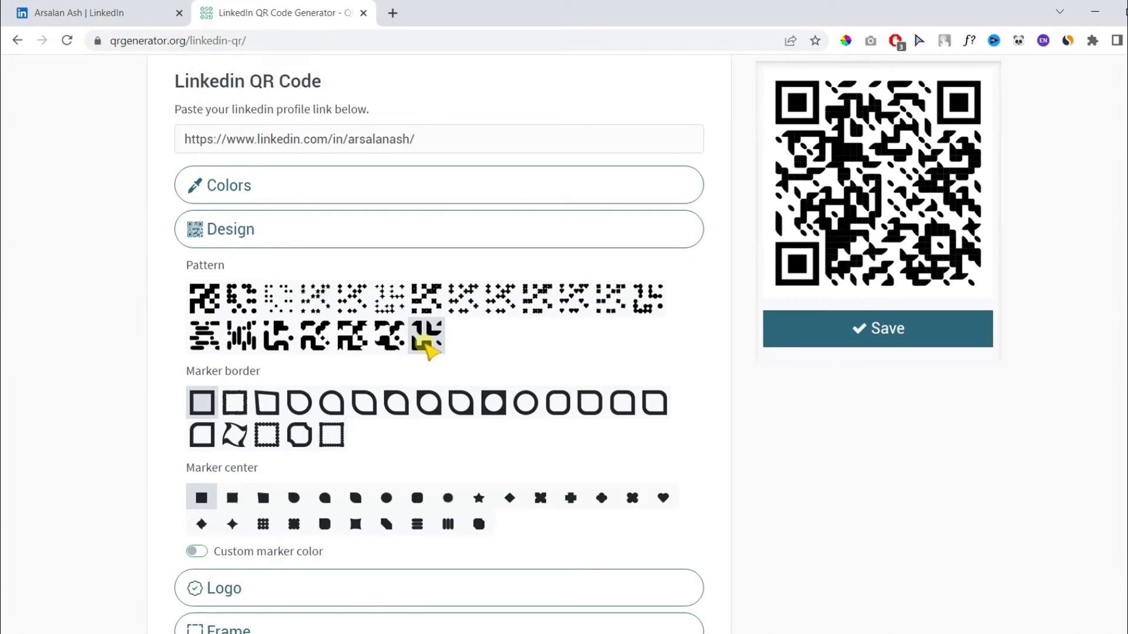
left_click(202, 436)
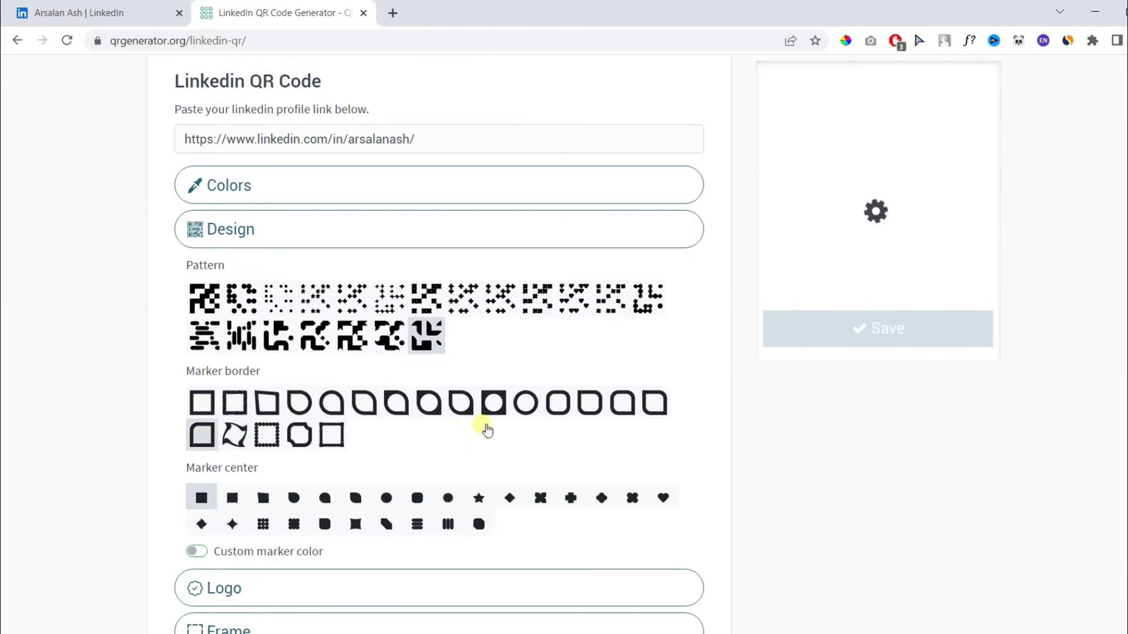
left_click(529, 413)
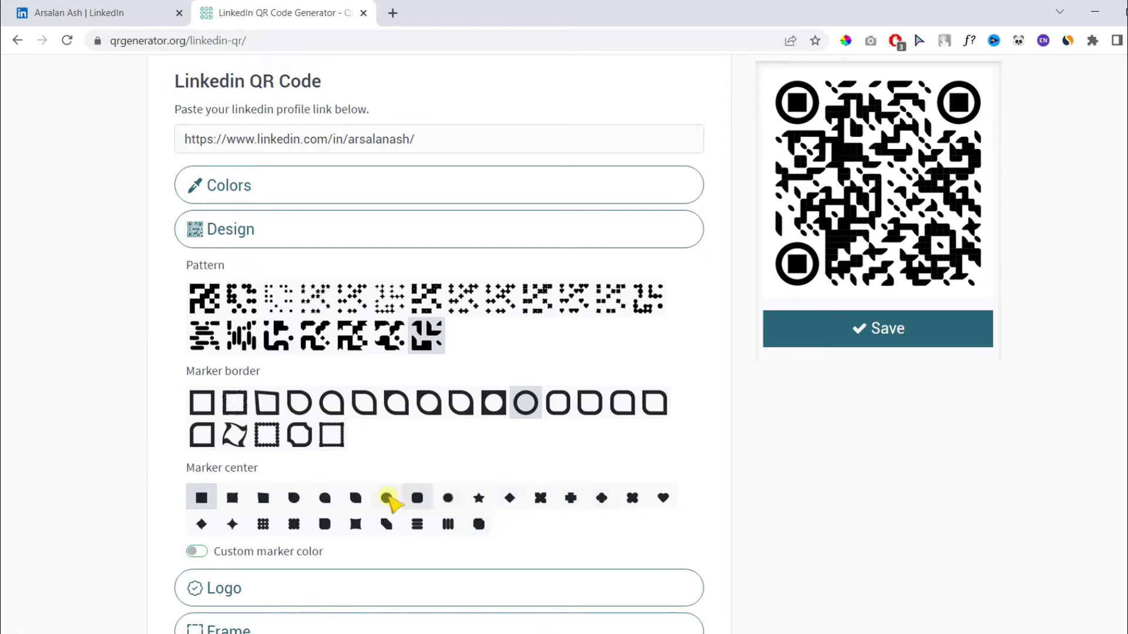
left_click(386, 498)
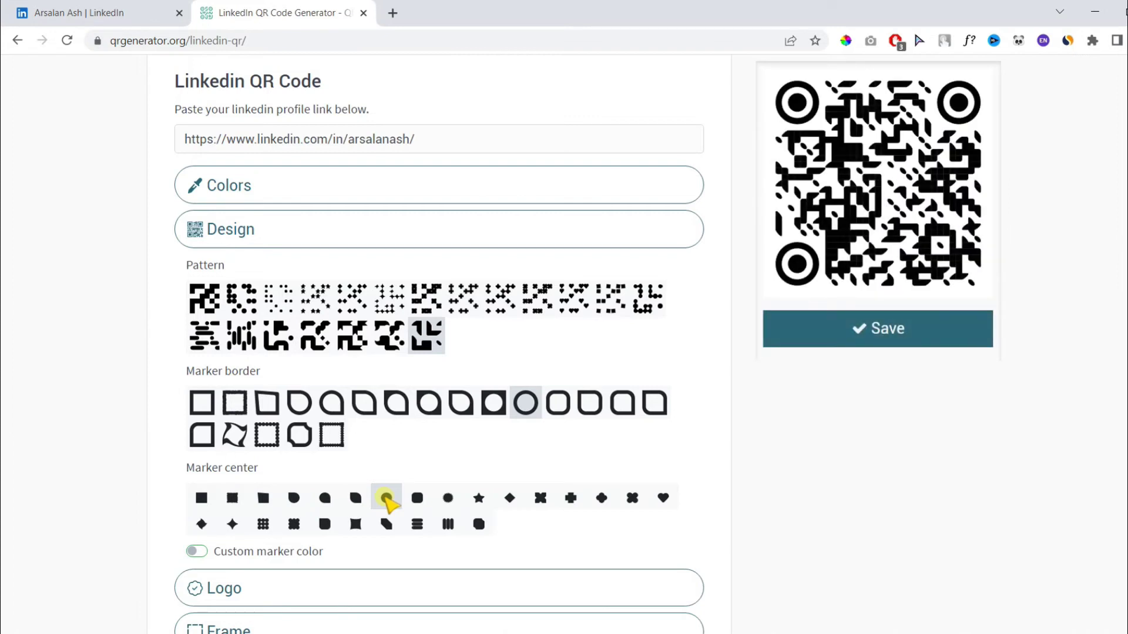
Restore the square dot pattern, marker borders and marker centres
left_click(206, 298)
left_click(201, 404)
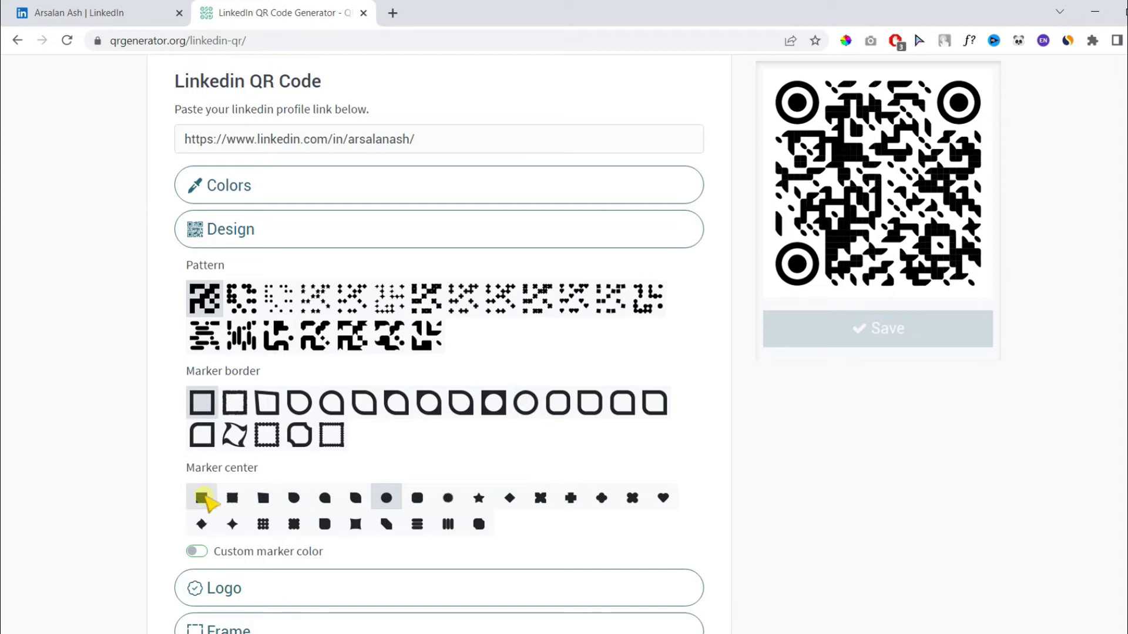
left_click(202, 498)
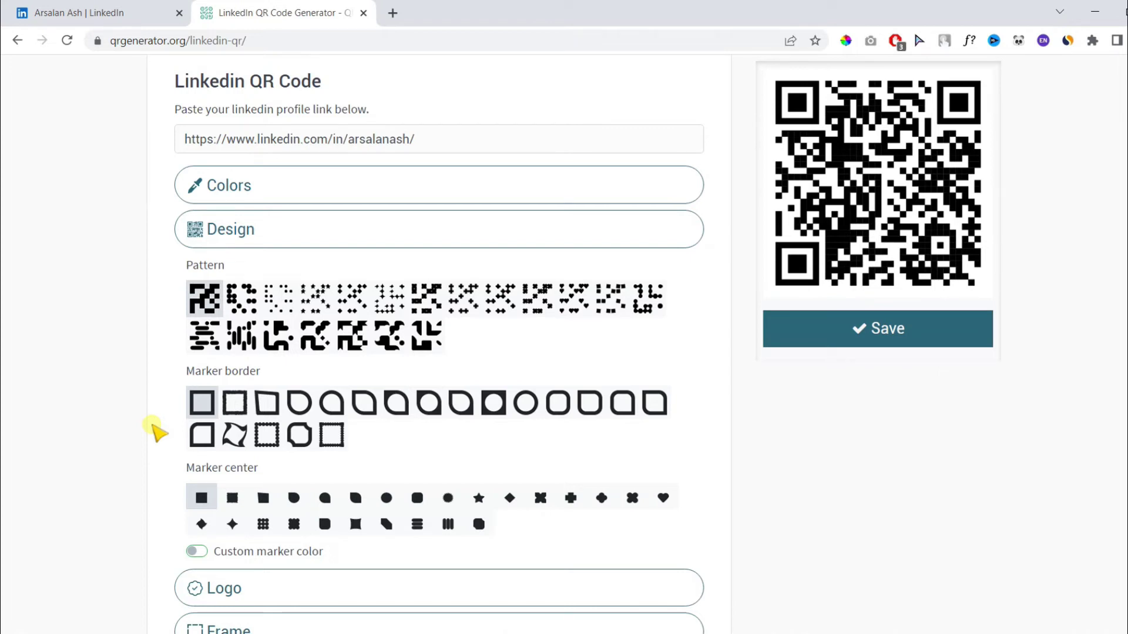
Open Frame and wrap the code in the first black labelled frame style
left_click(319, 232)
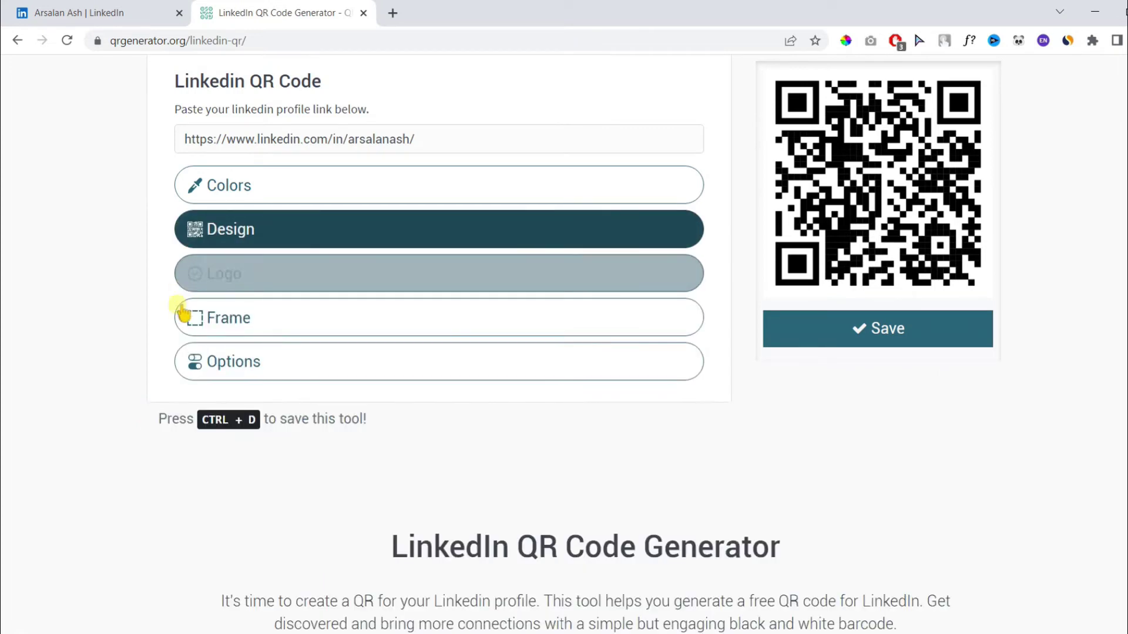
left_click(182, 311)
scroll(151, 336, "down", 1)
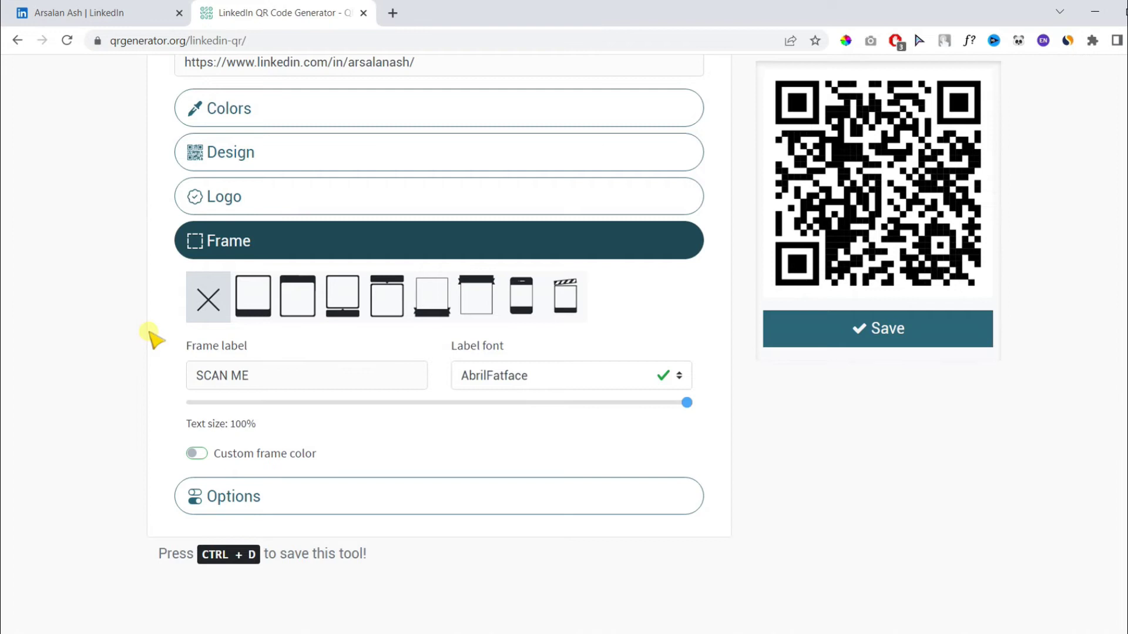
left_click(250, 309)
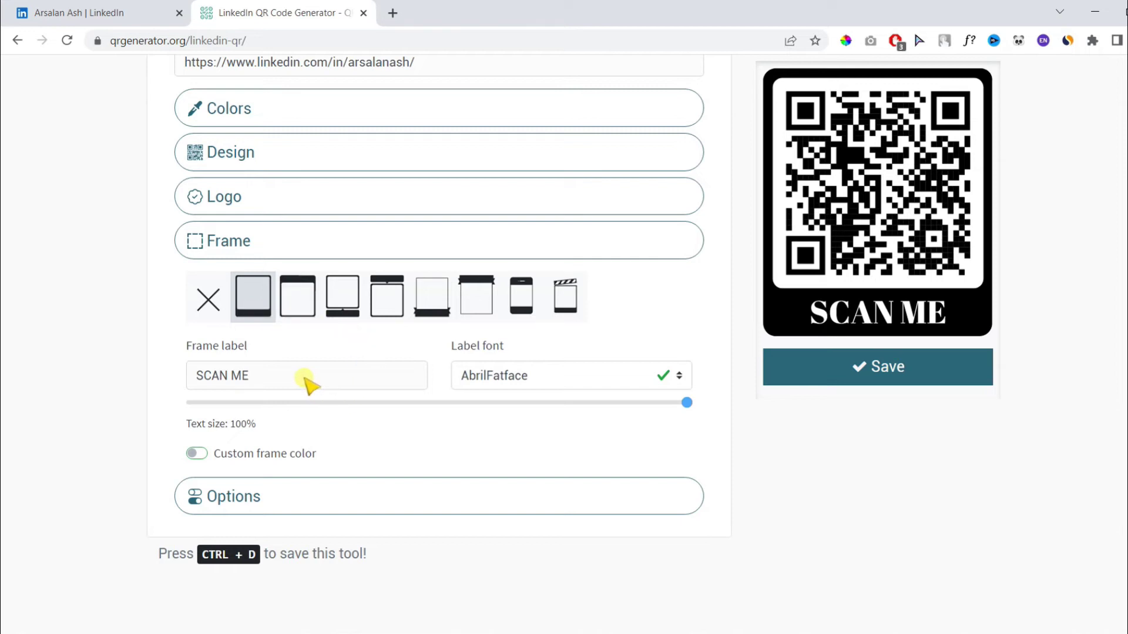
Change the frame label to 'Scan Me' and set its font to Arial
left_click_drag(304, 379, 189, 390)
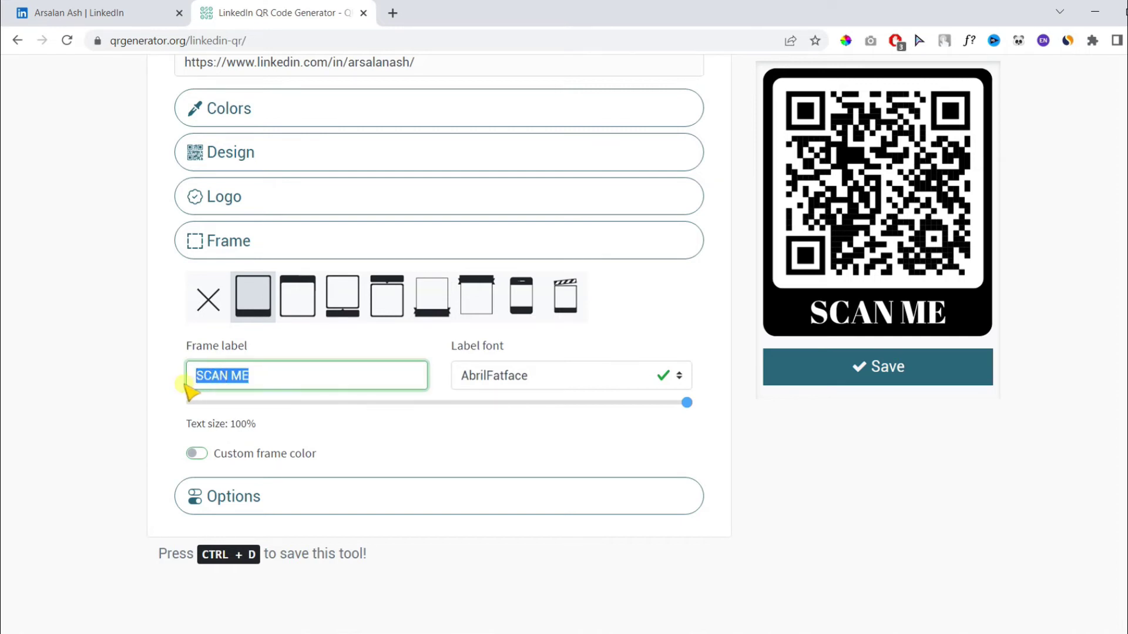
type("Scan")
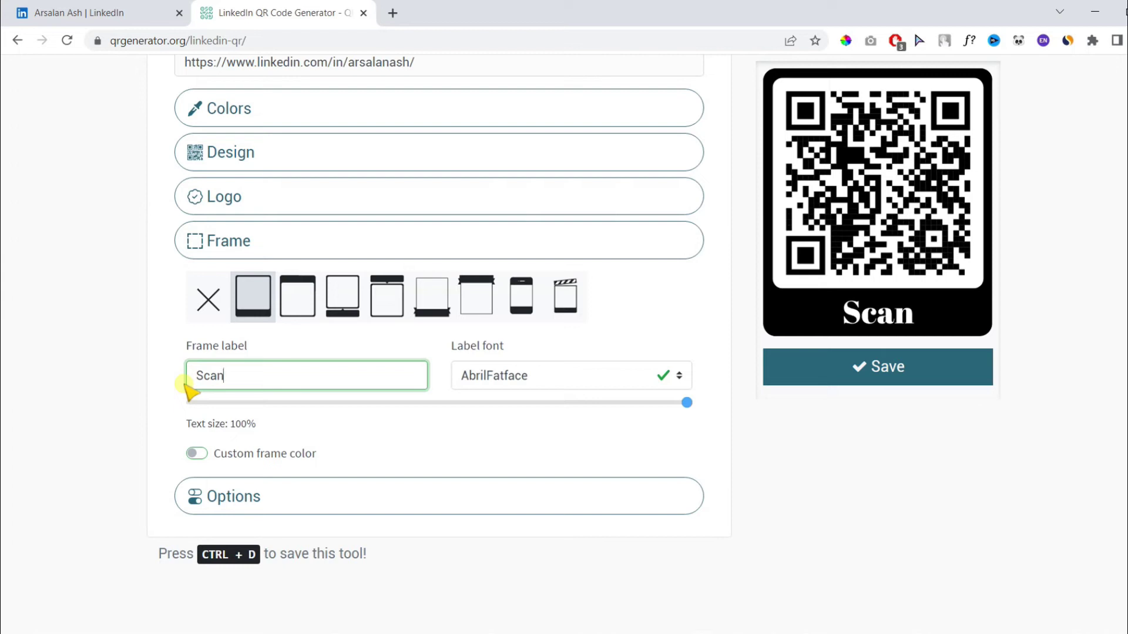
type("Me")
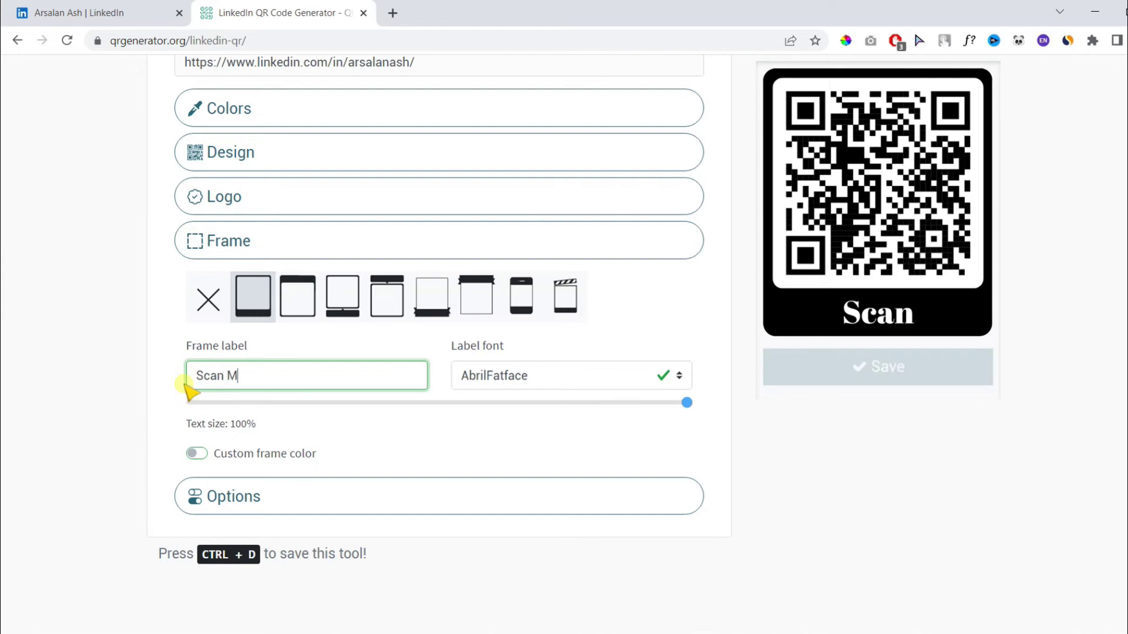
left_click(150, 395)
left_click(532, 376)
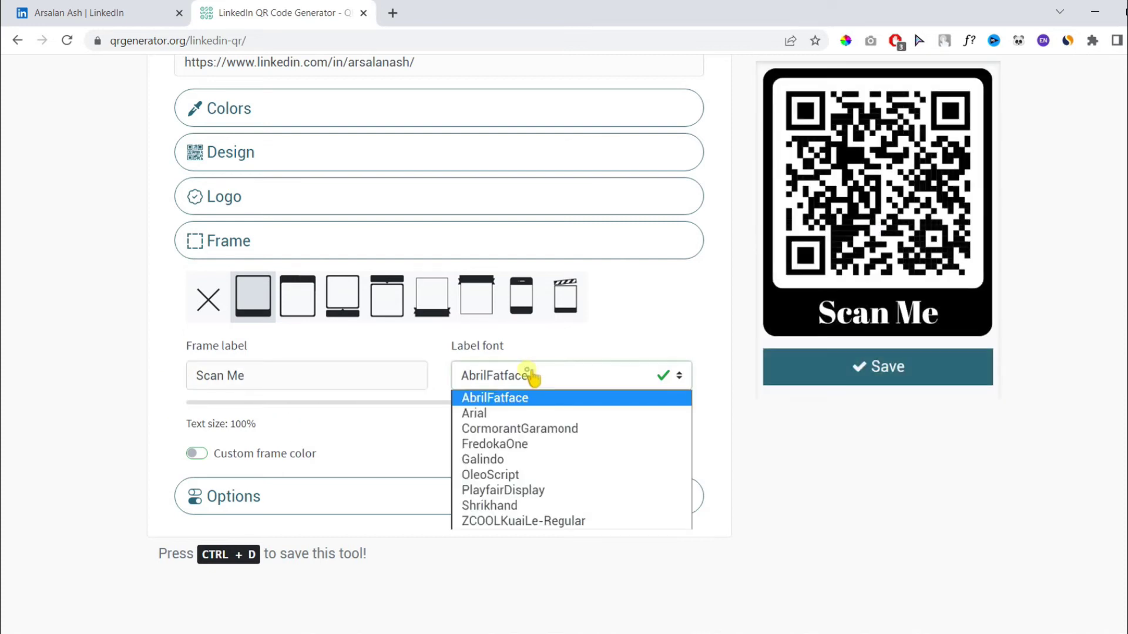
left_click(522, 414)
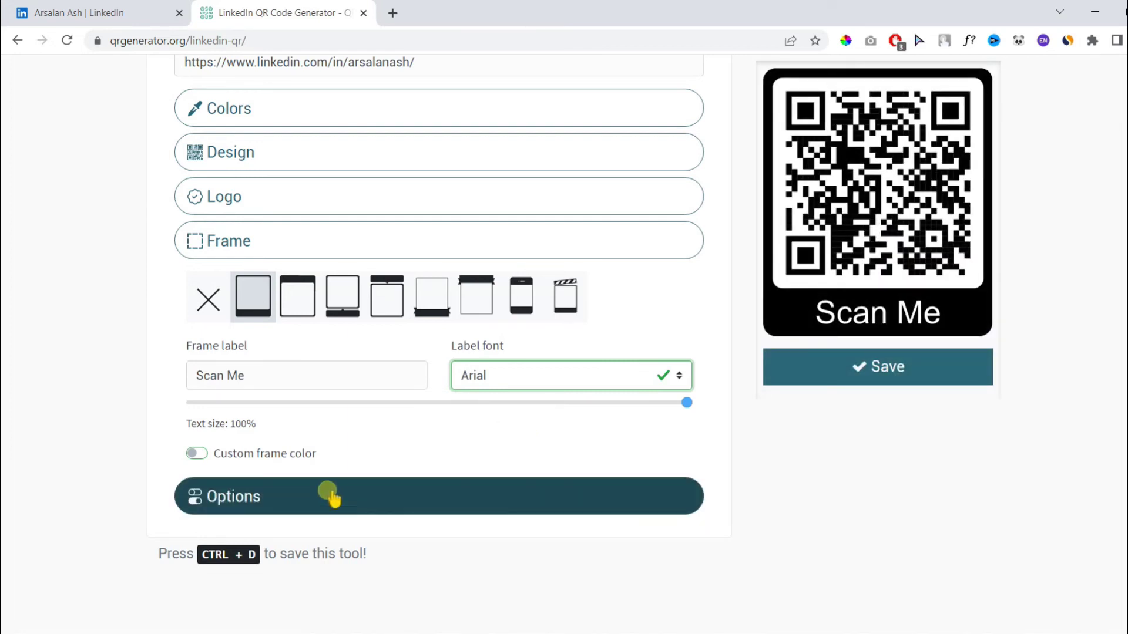
Try blue custom frame colours ending at #0062cb, then switch custom frame colour off to keep black
left_click(196, 457)
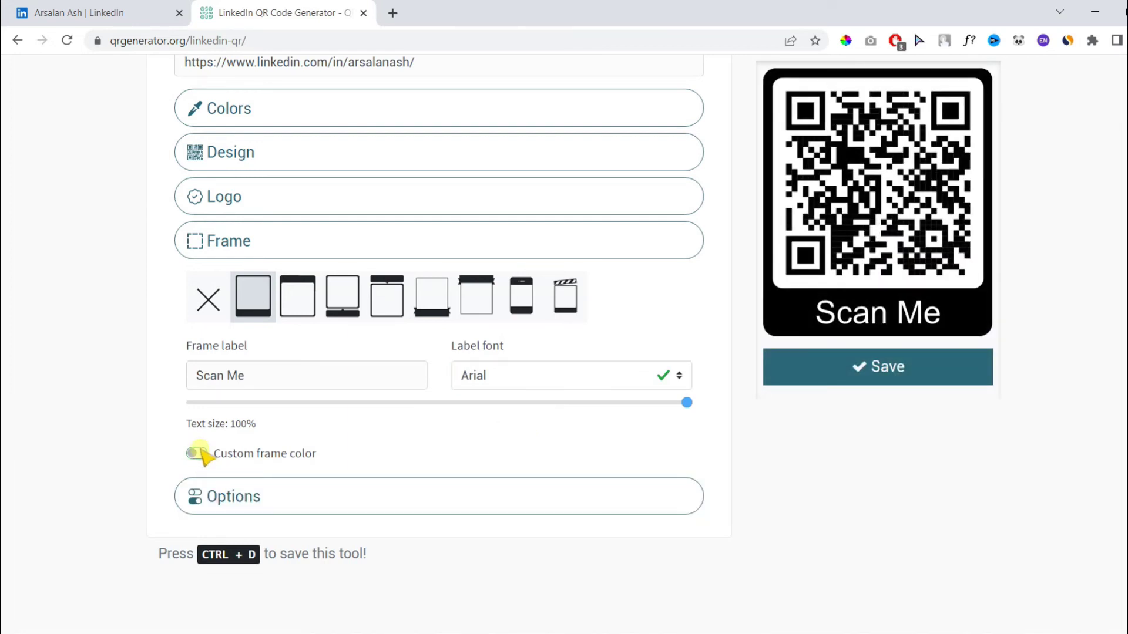
left_click(196, 453)
left_click(212, 486)
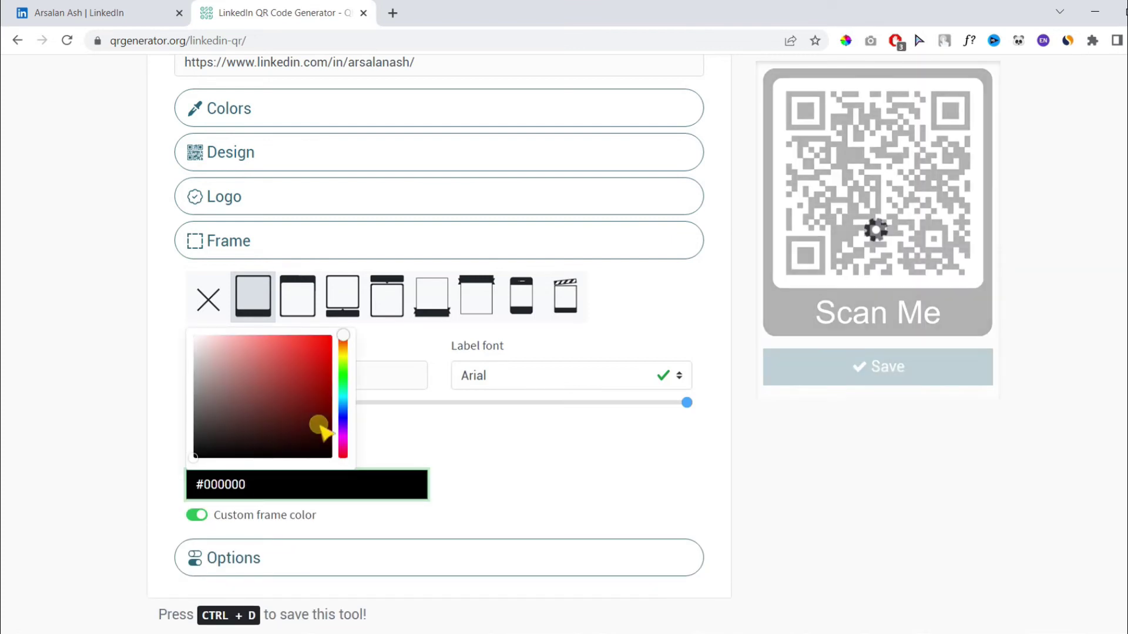
left_click(342, 419)
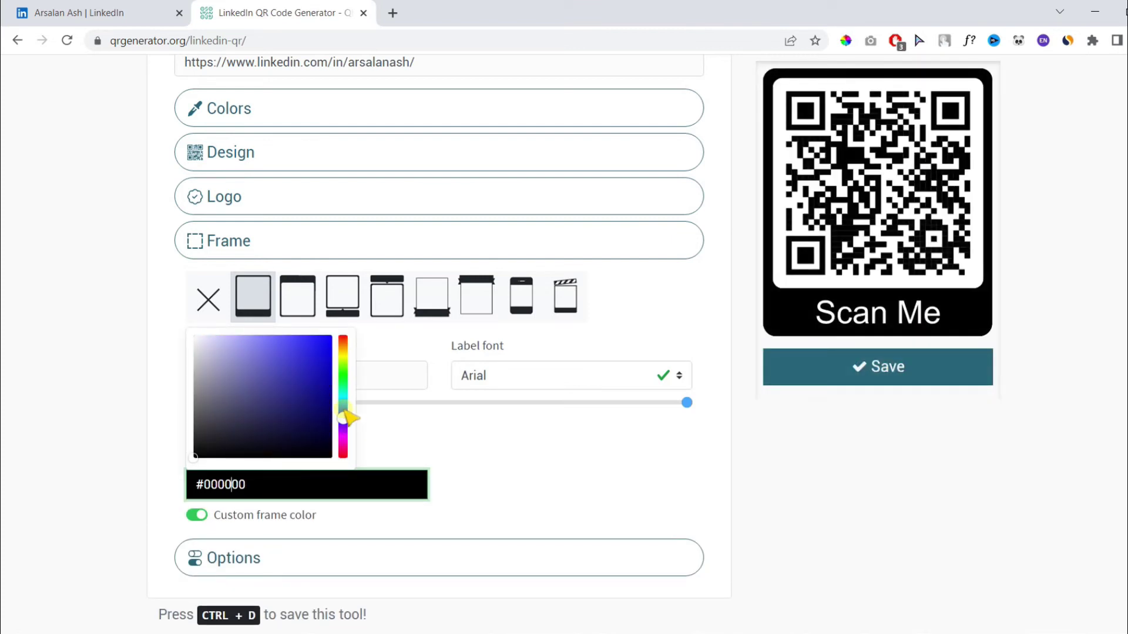
left_click(343, 403)
left_click(323, 368)
mouse_move(327, 372)
left_mouse_down()
mouse_move(338, 389)
mouse_move(329, 396)
mouse_move(330, 358)
left_mouse_up()
left_click(347, 412)
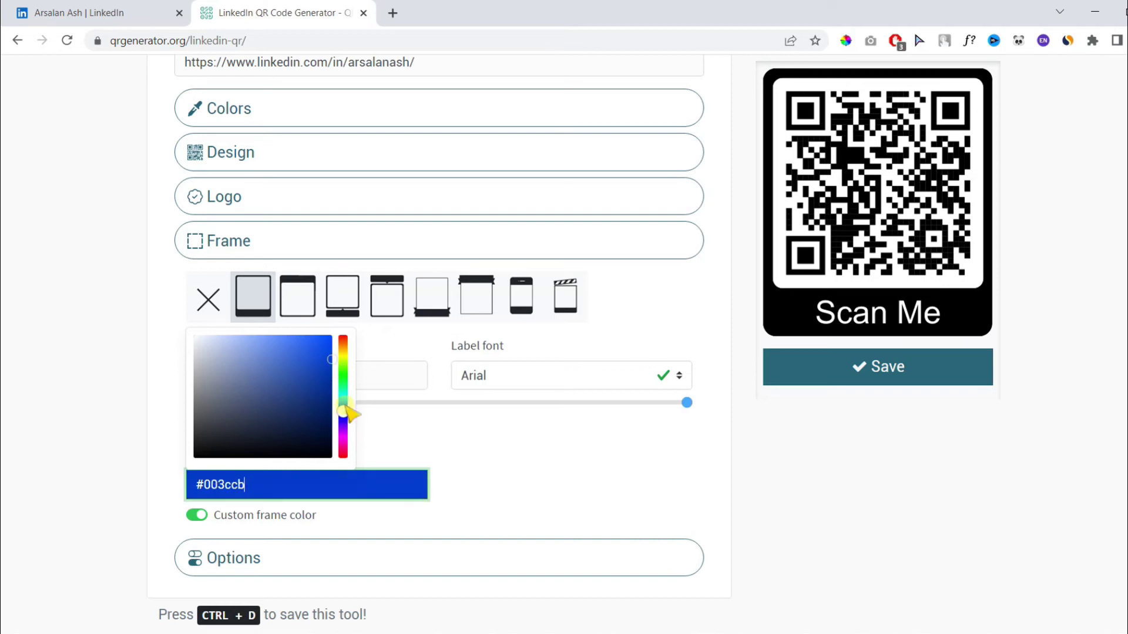
left_click(347, 404)
left_click(346, 409)
left_click(167, 360)
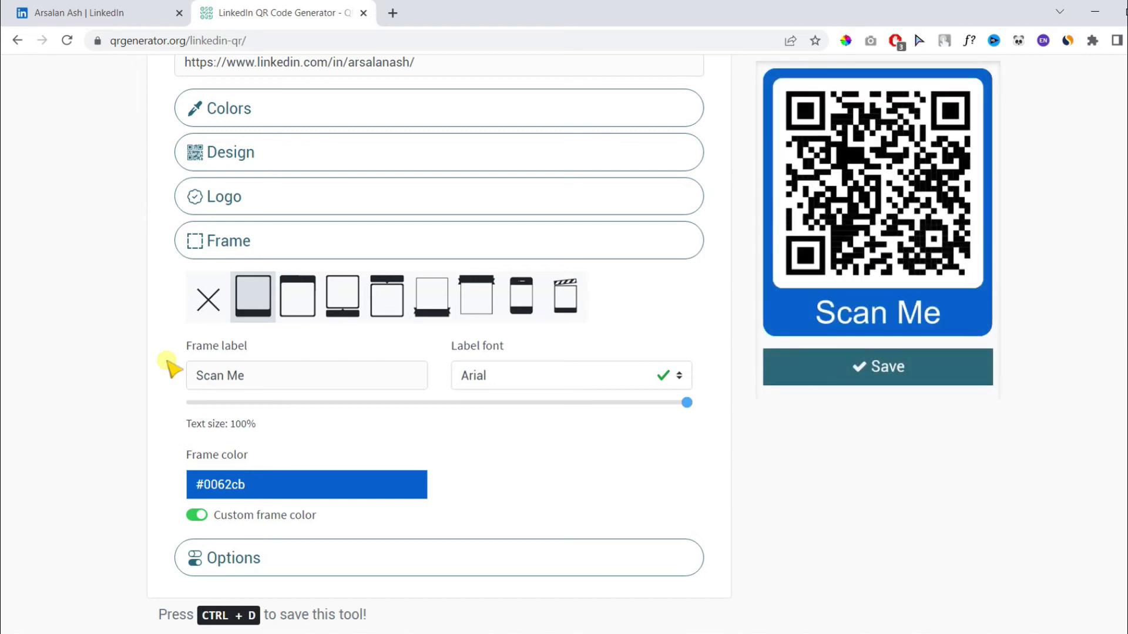
left_click(196, 515)
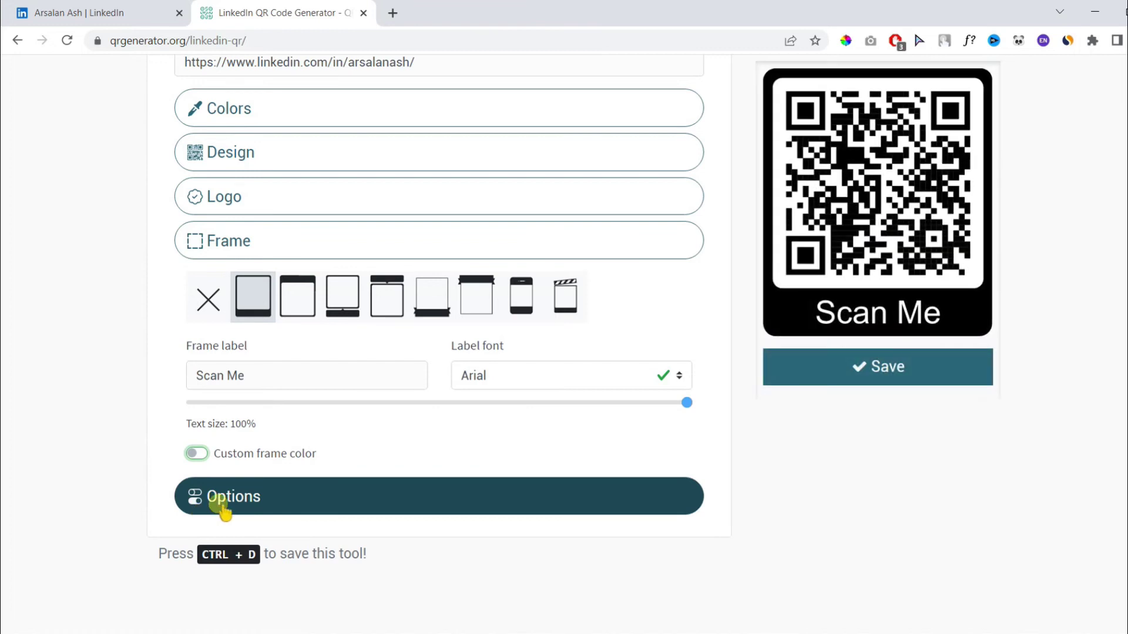
Add the LinkedIn logo to the centre of the code with its background removed
left_click(354, 240)
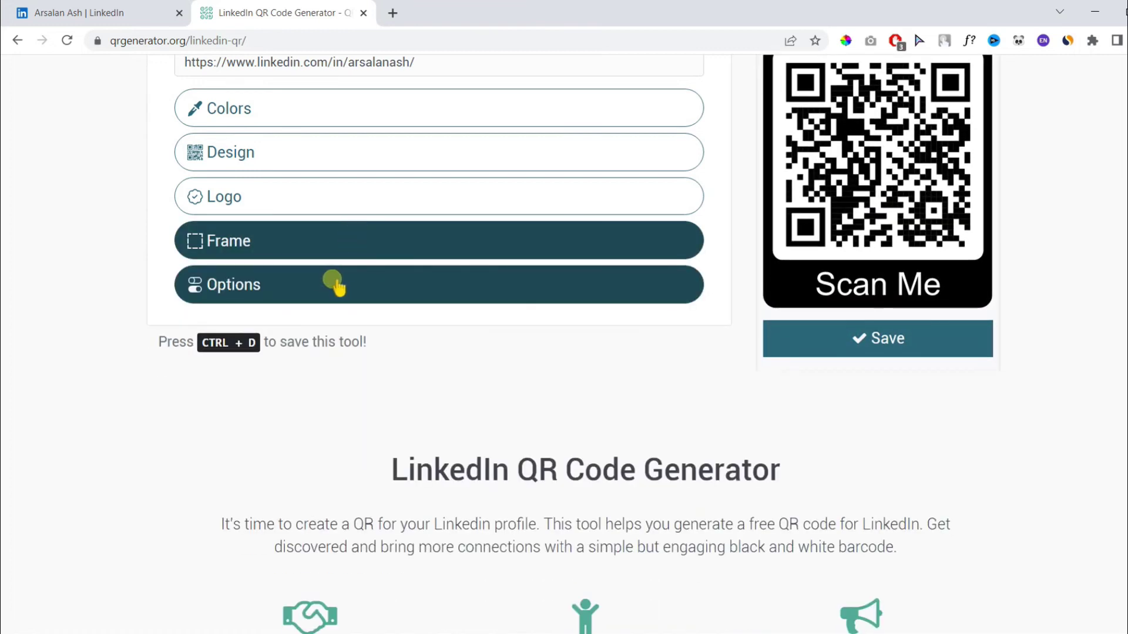
left_click(337, 286)
left_click(336, 285)
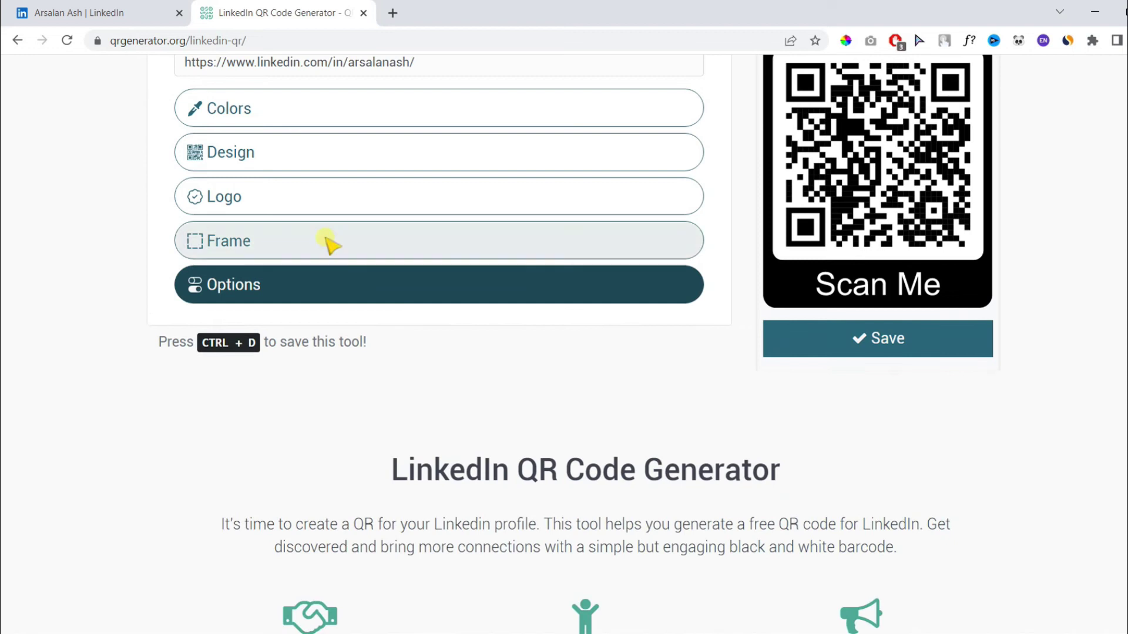
left_click(318, 196)
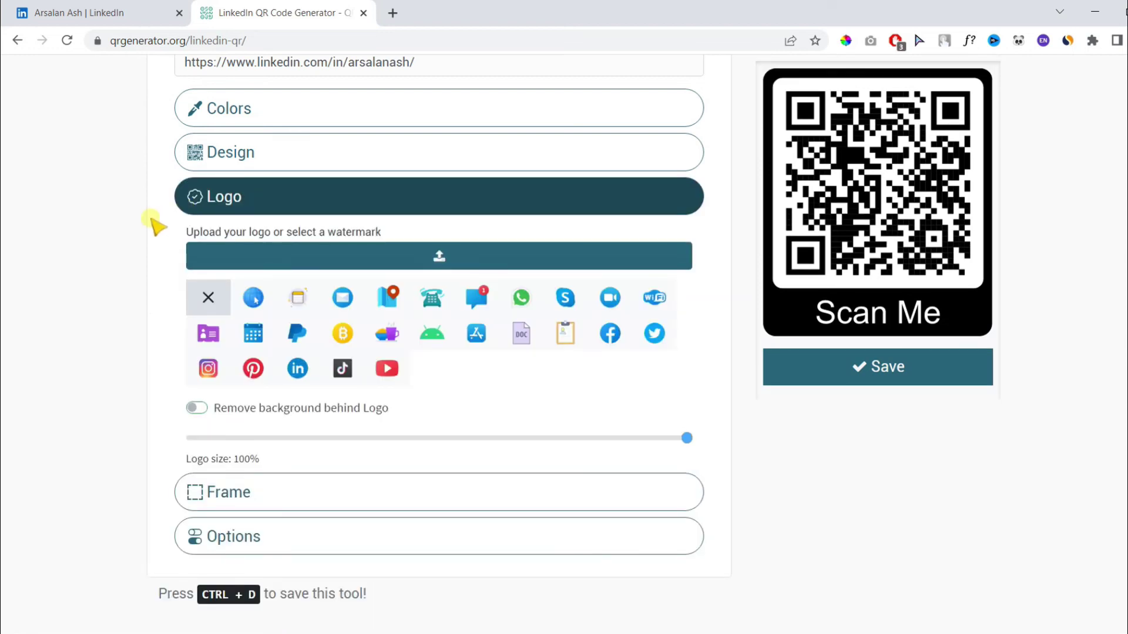
scroll(160, 234, "up", 1)
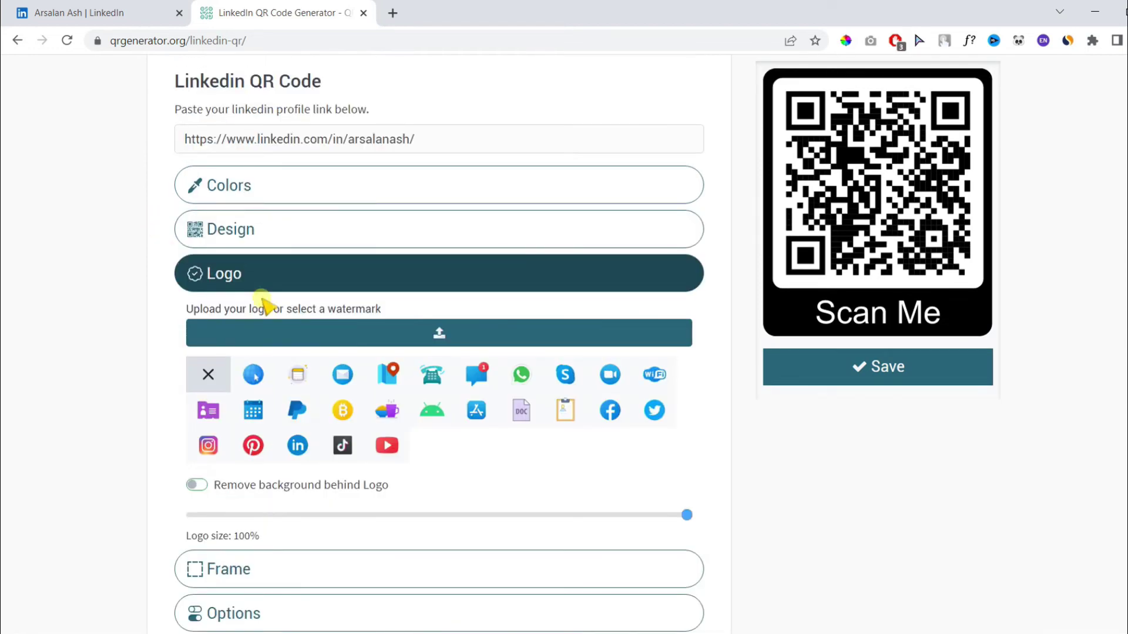
left_click(306, 457)
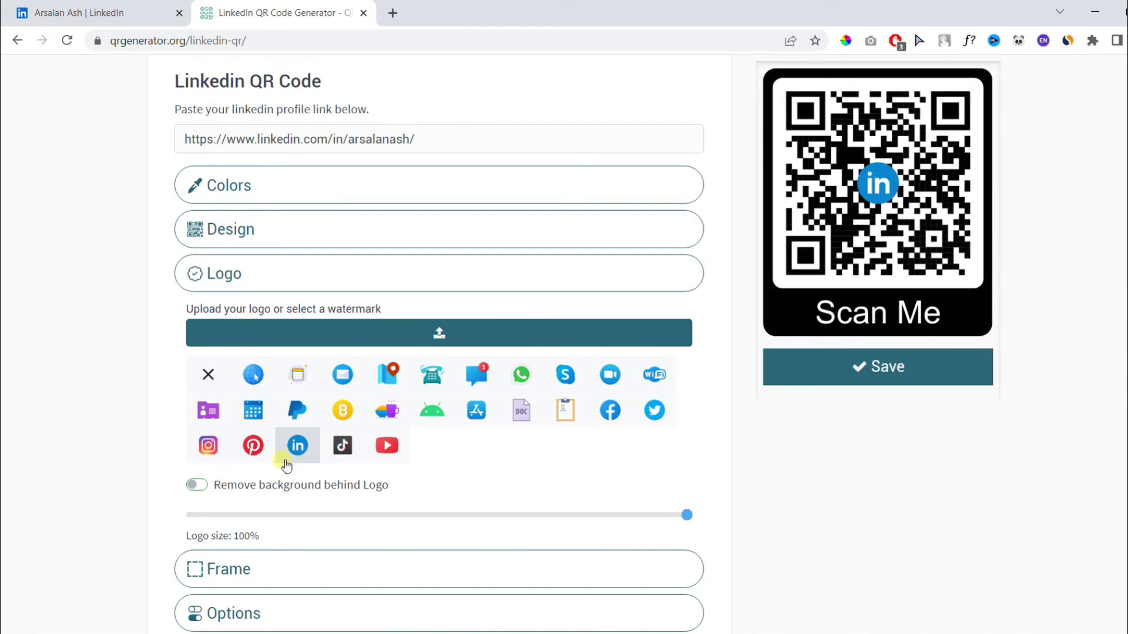
left_click(198, 485)
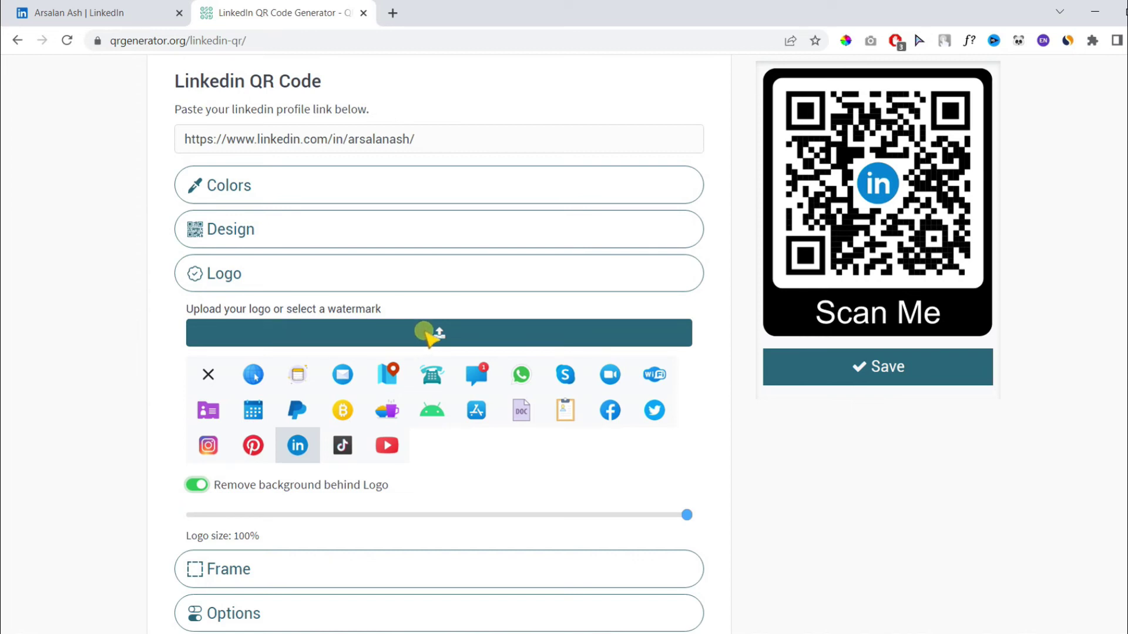
Collapse the logo settings, save the Scan Me QR code, download it as PNG and open the file
left_click(403, 274)
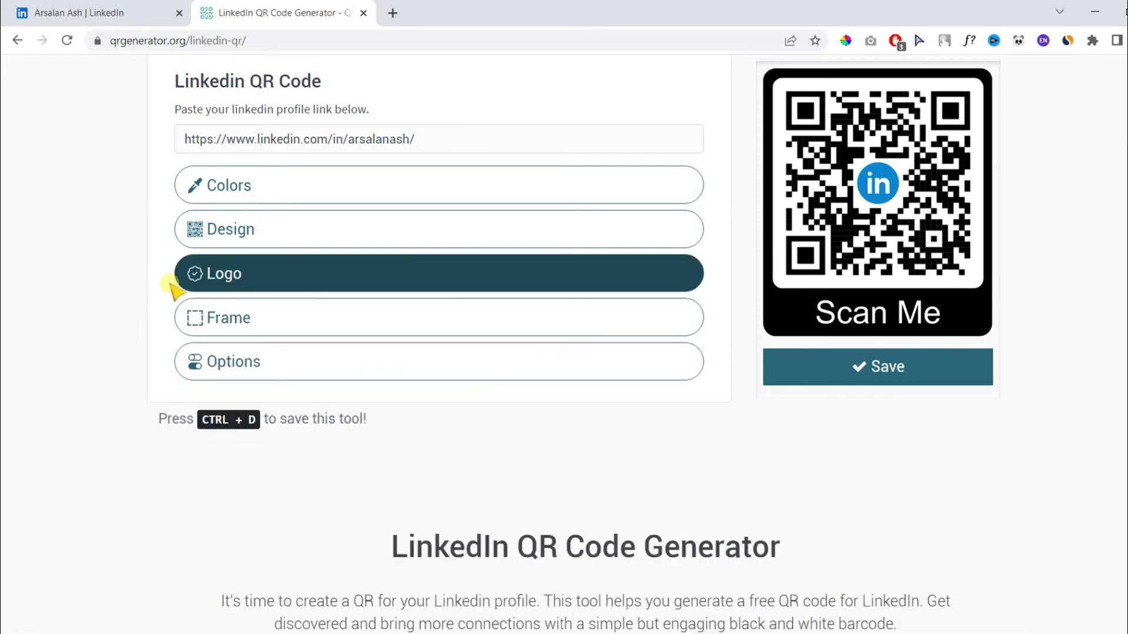
scroll(176, 287, "up", 2)
scroll(170, 294, "down", 1)
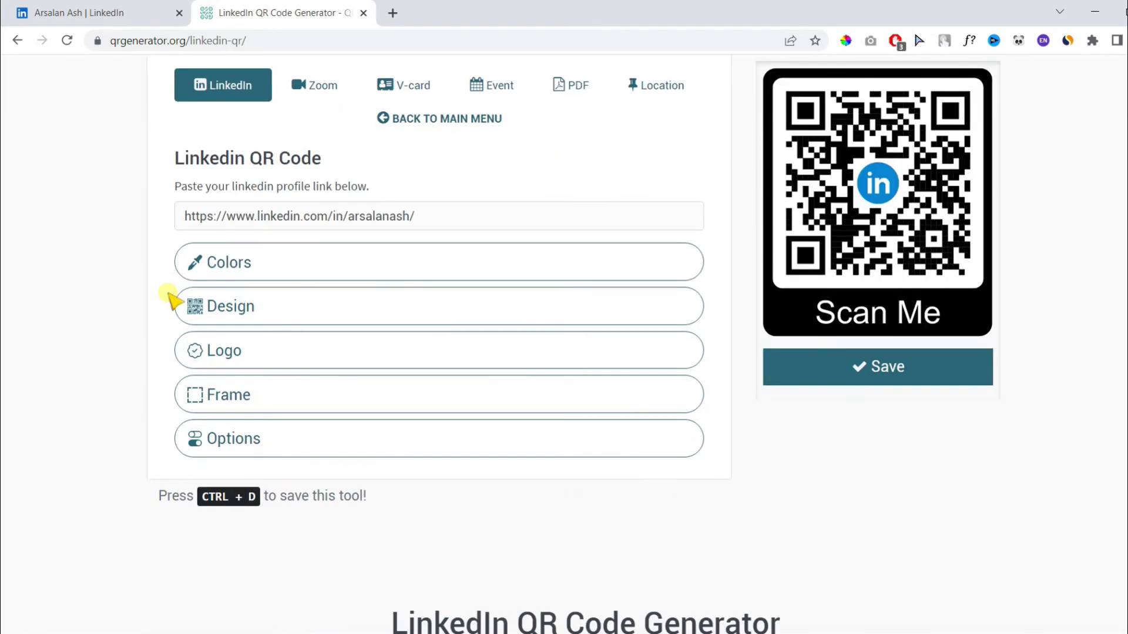
scroll(1048, 543, "up", 1)
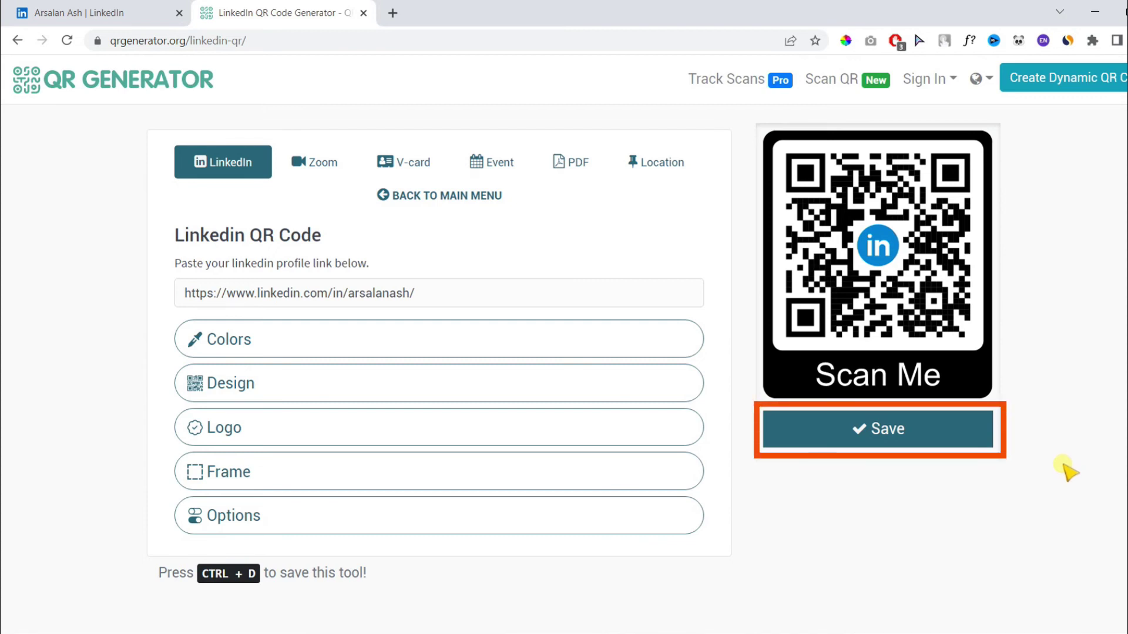
left_click(896, 437)
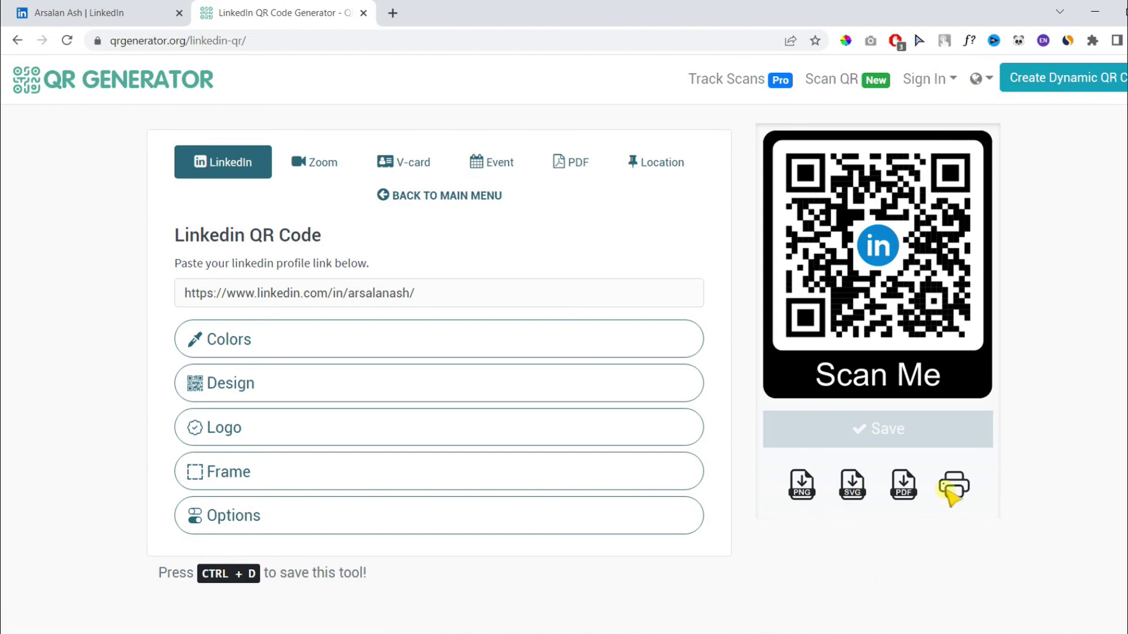
left_click(801, 486)
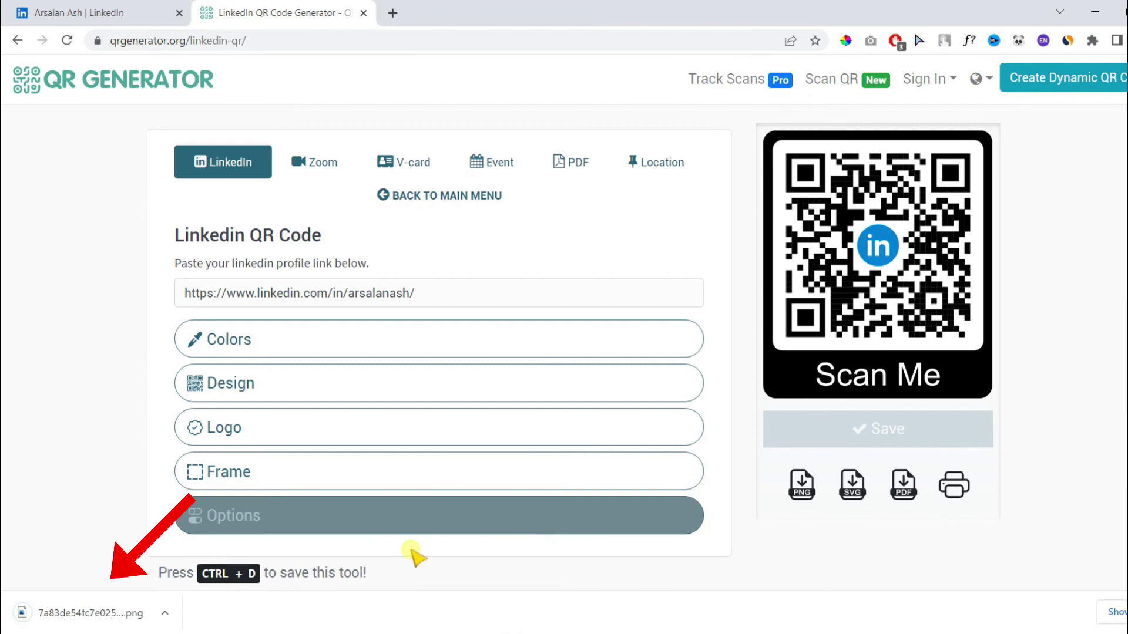
left_click(125, 623)
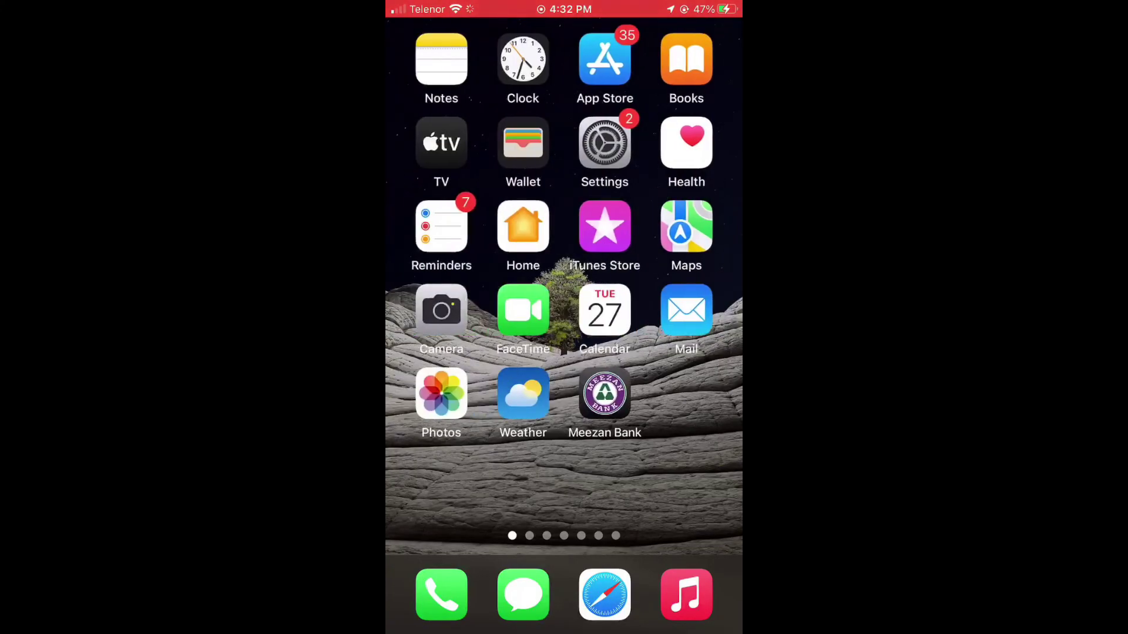
Scan the on-screen Scan Me code with the iPhone Camera in Photo mode and open the link in Chrome
left_click(441, 310)
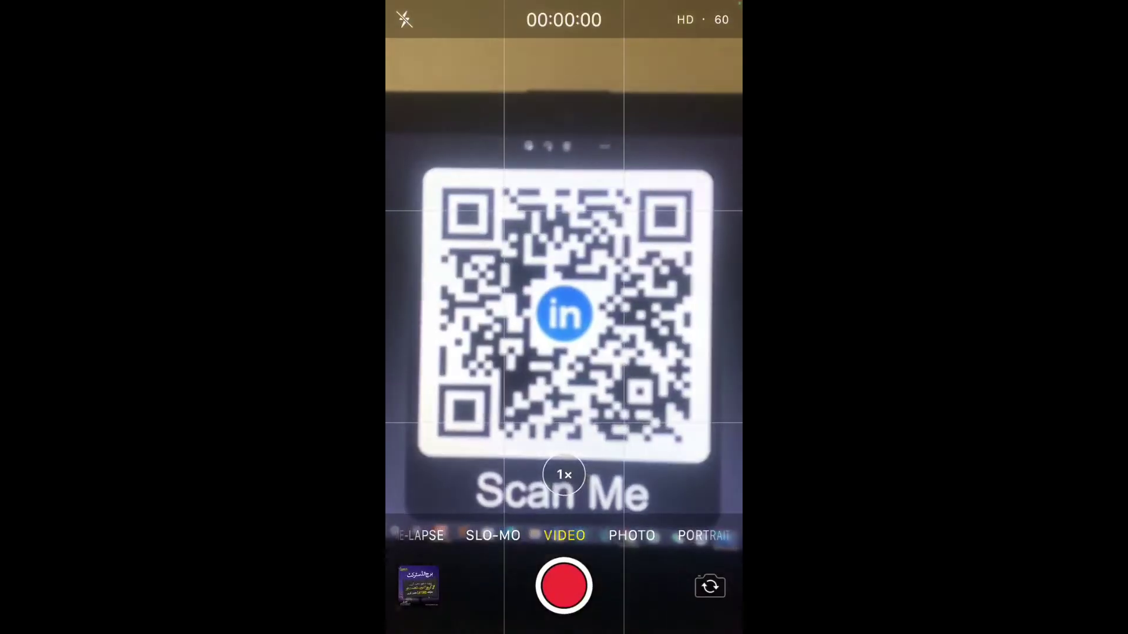
left_click(631, 535)
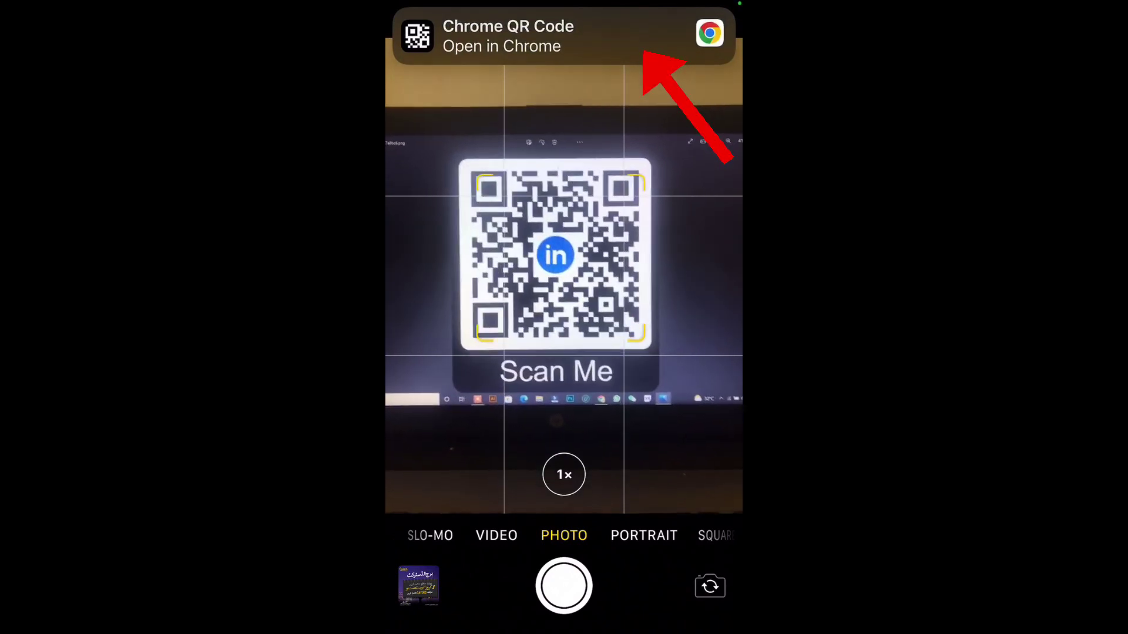
left_click(564, 36)
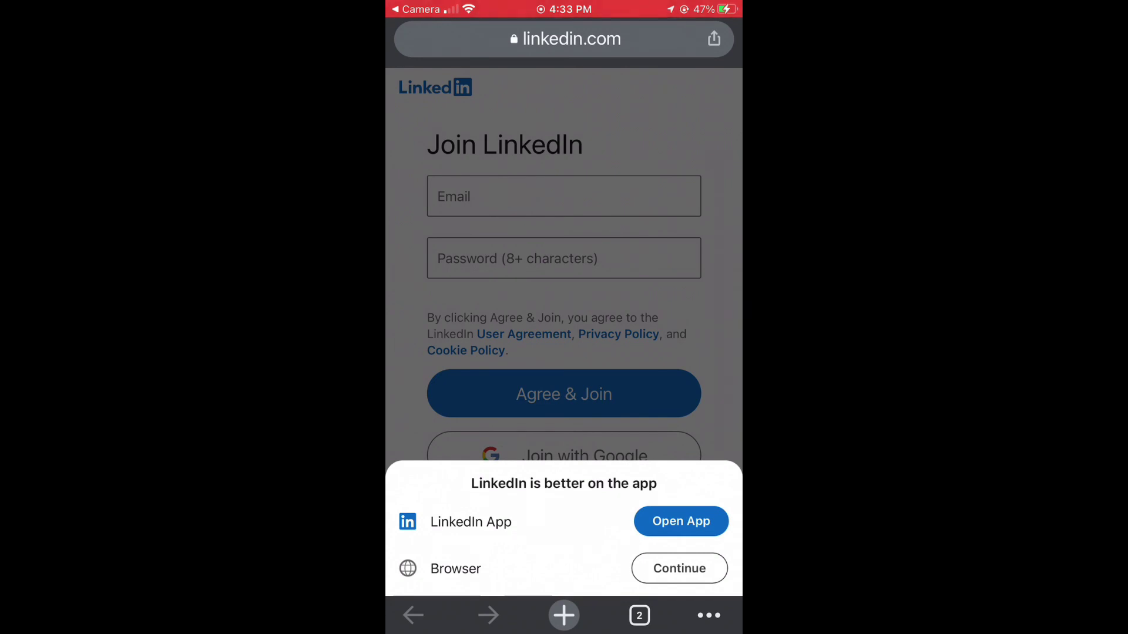
Choose Continue for Browser on the 'LinkedIn is better on the app' sheet
left_click(679, 568)
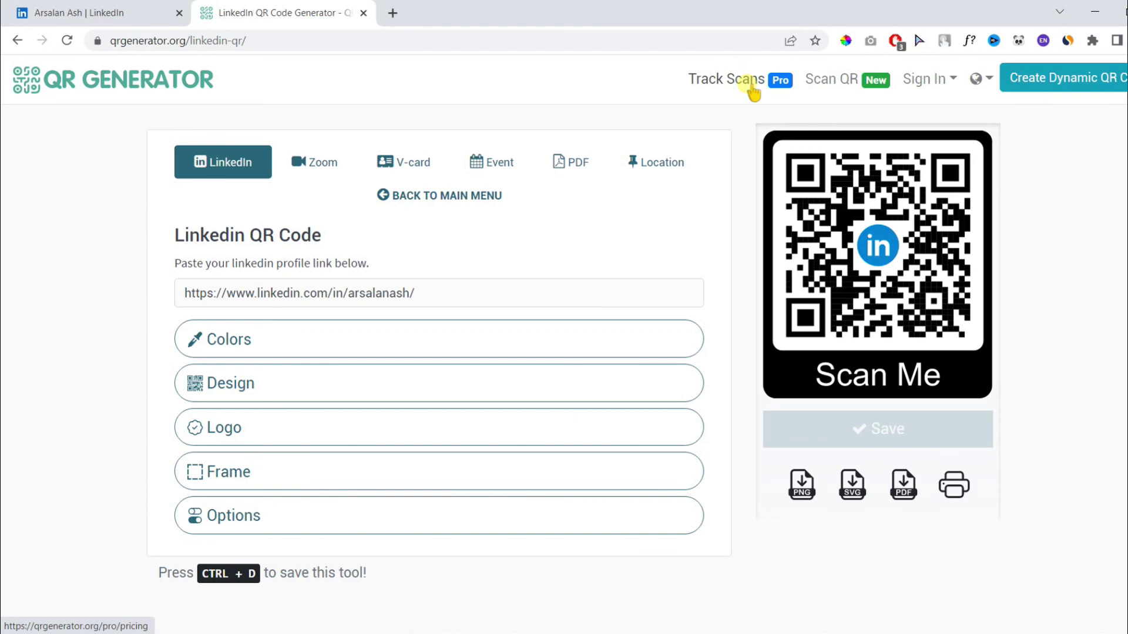
Go from Track Scans to the Dashboard's Statistics page and scroll to the Clicks chart
left_click(750, 85)
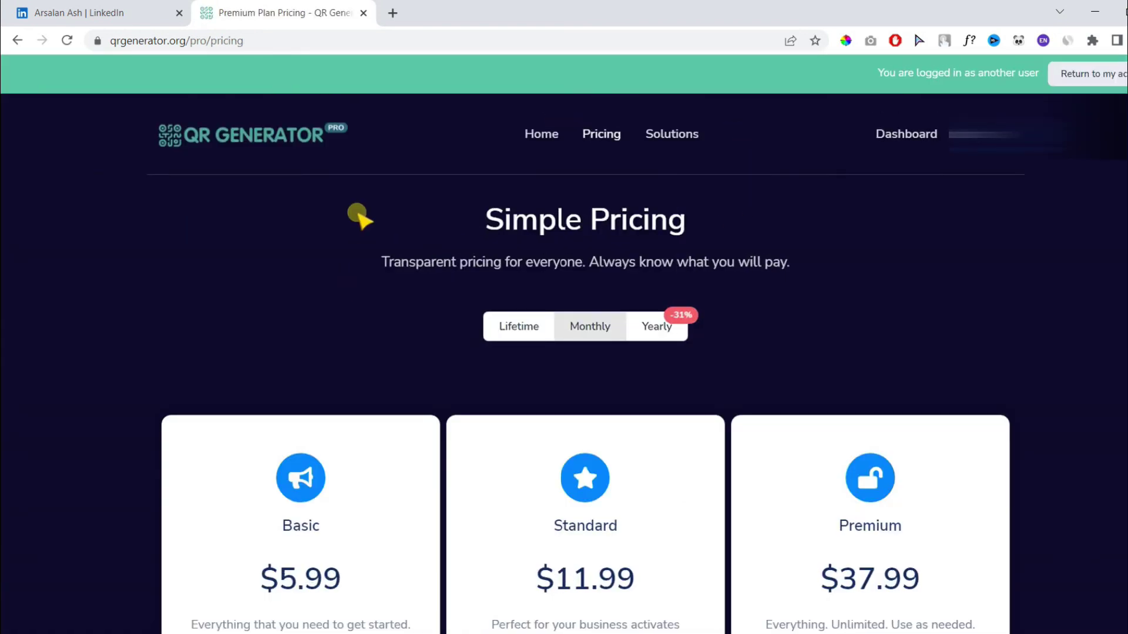
left_click(903, 135)
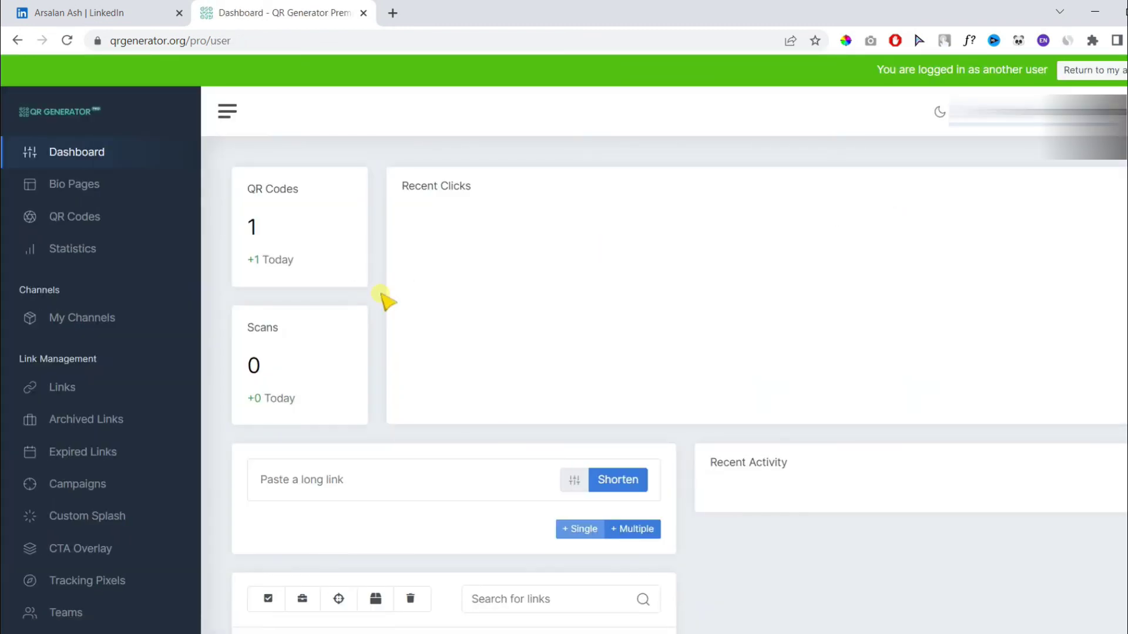
left_click(94, 249)
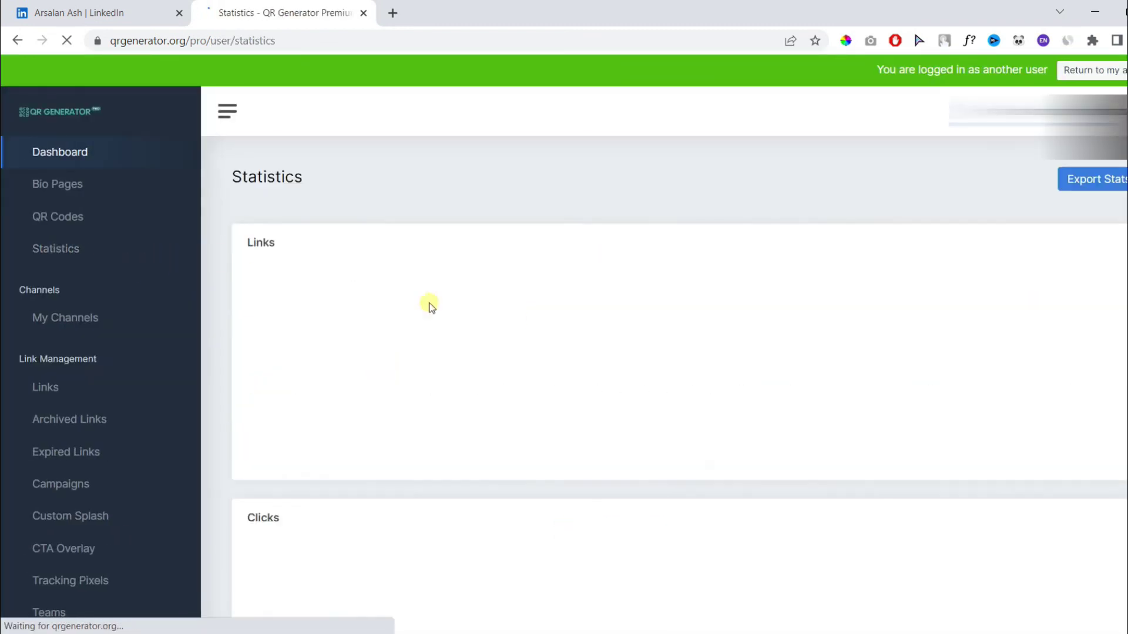
scroll(1095, 323, "down", 9)
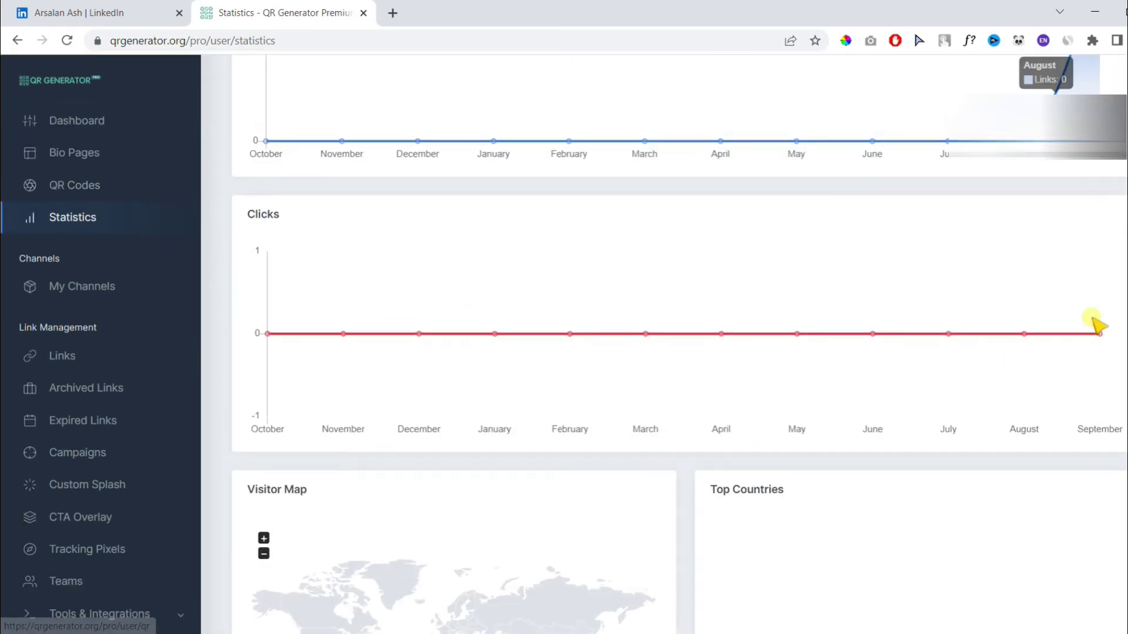